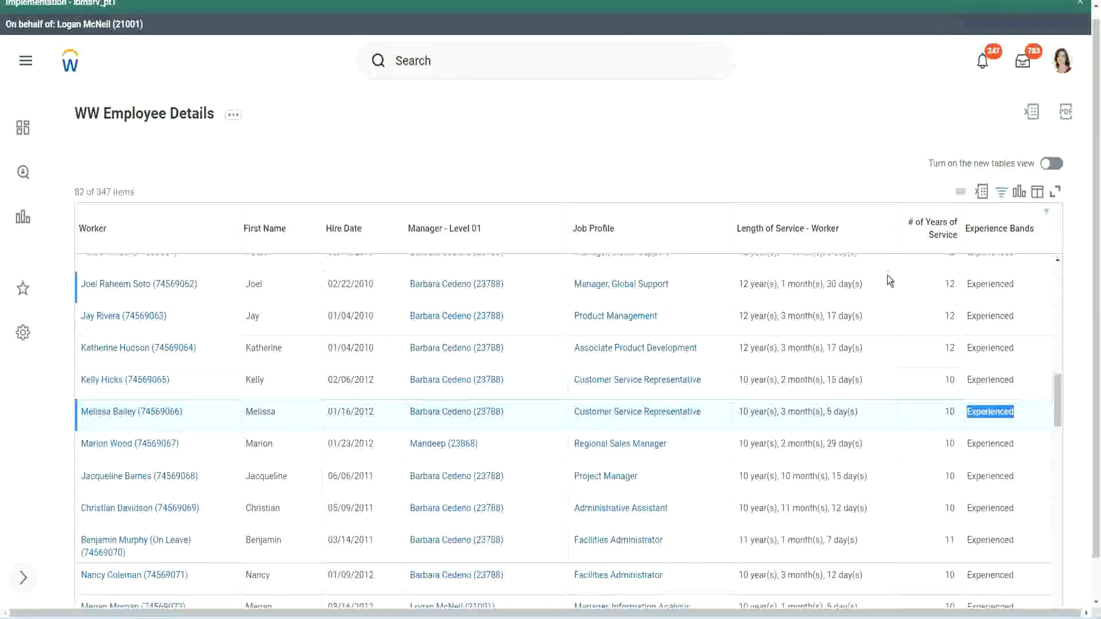
- Check the first employee's Experienced band against their length of service and 12 years of service
{"action": "double_click", "coordinate": [985, 282]}
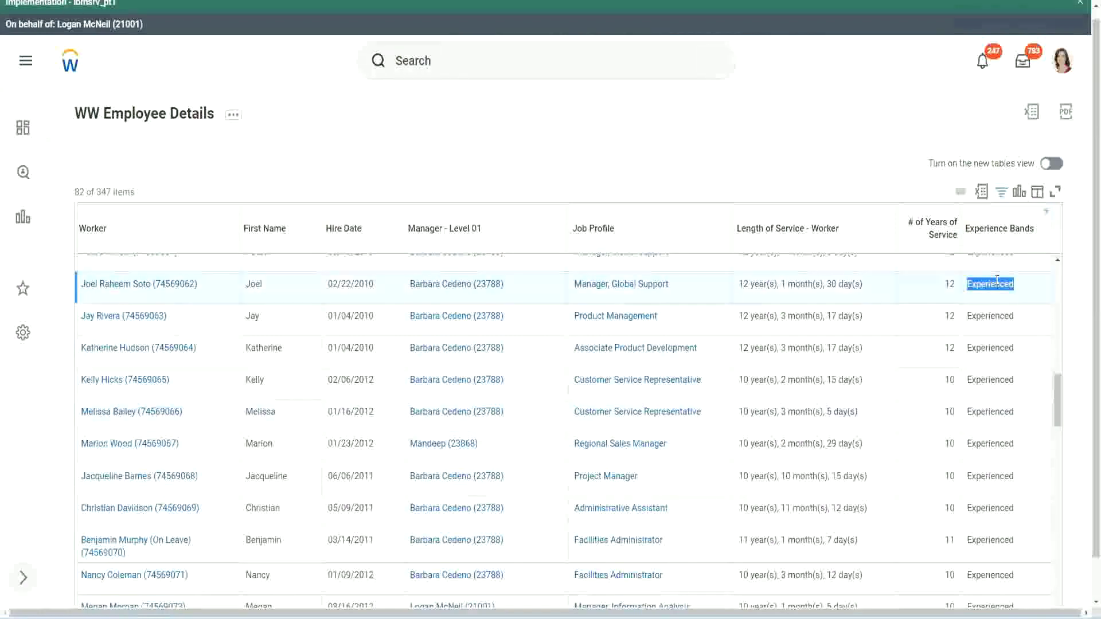
{"action": "left_click", "coordinate": [959, 270]}
{"action": "left_click_drag", "start_coordinate": [739, 287], "coordinate": [744, 286]}
{"action": "left_click", "coordinate": [233, 335]}
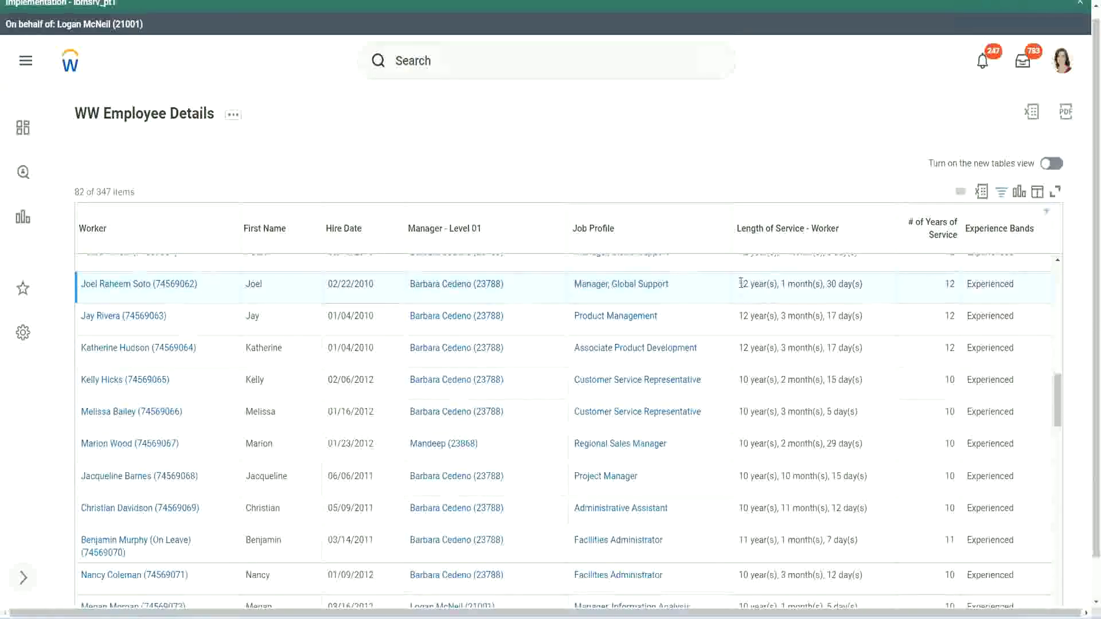
{"action": "left_click_drag", "start_coordinate": [739, 284], "coordinate": [844, 283]}
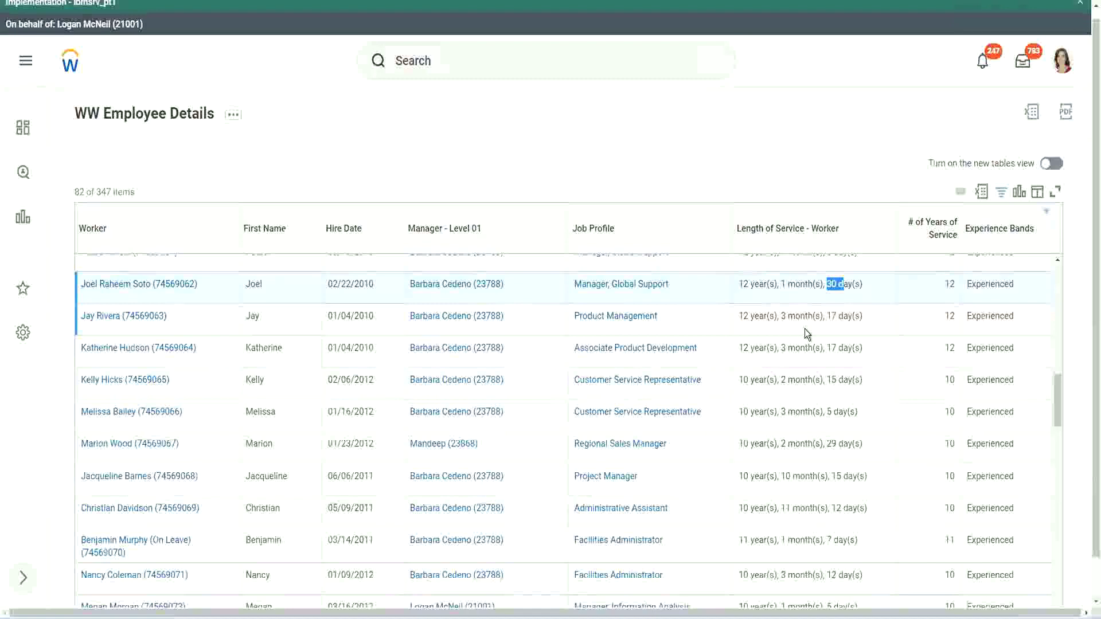
{"action": "double_click", "coordinate": [956, 285]}
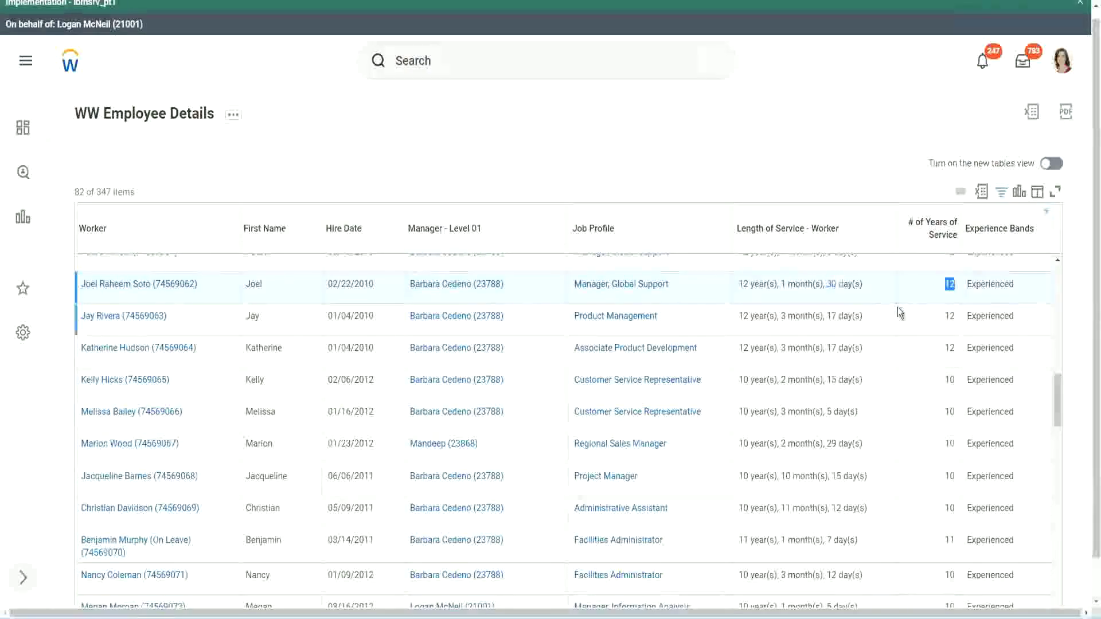
- Compare the second employee's length of service with their 10 years of service
{"action": "left_click", "coordinate": [762, 509]}
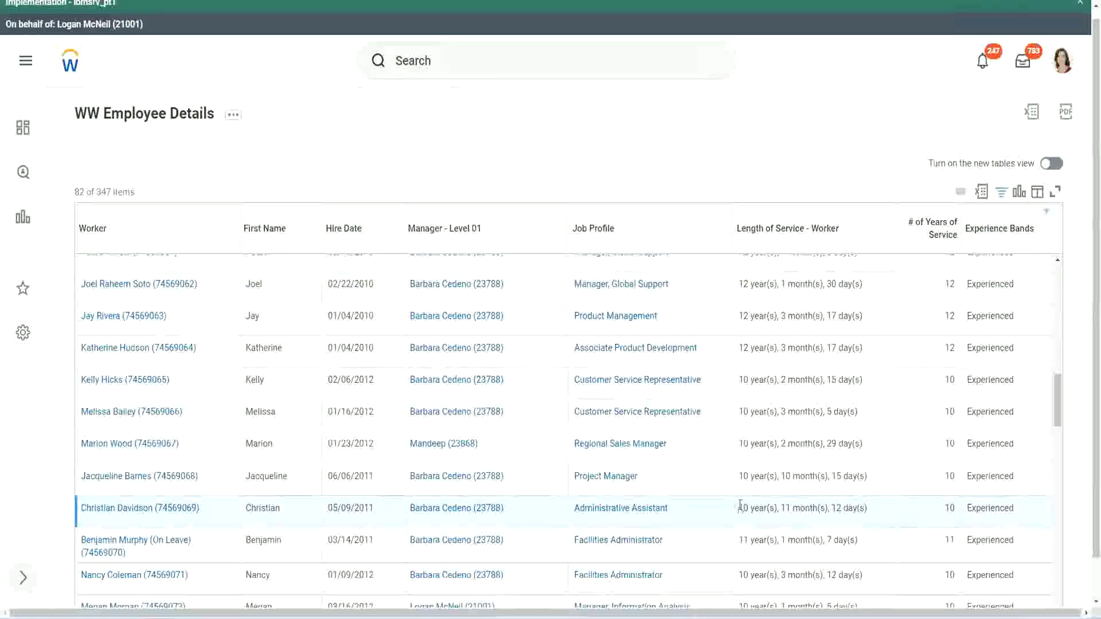
{"action": "left_click_drag", "start_coordinate": [782, 509], "coordinate": [854, 507]}
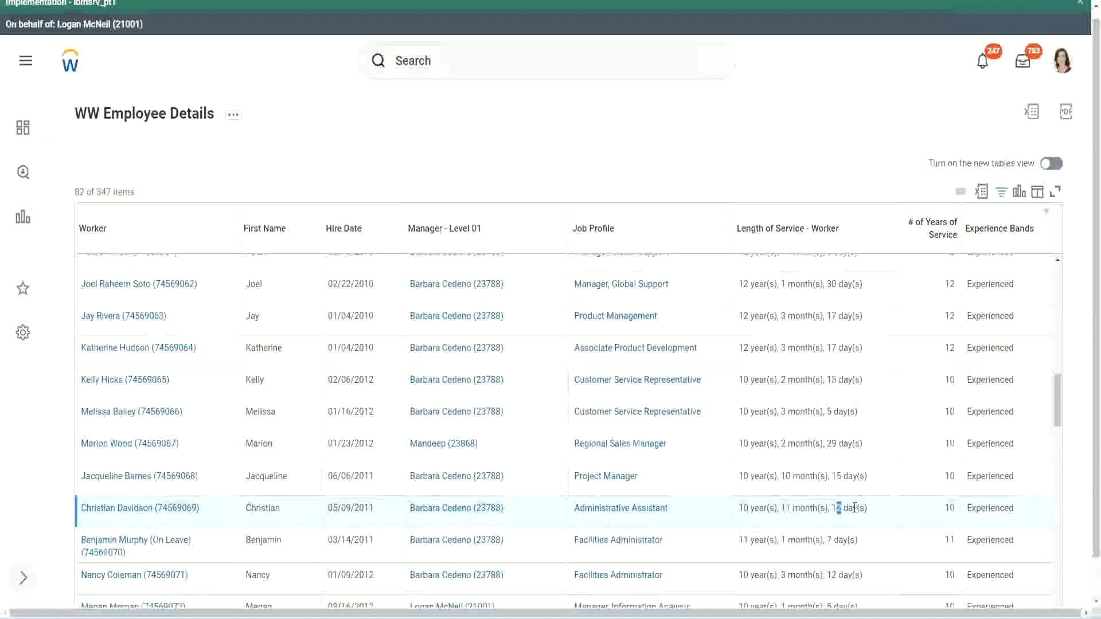
{"action": "left_click", "coordinate": [854, 508]}
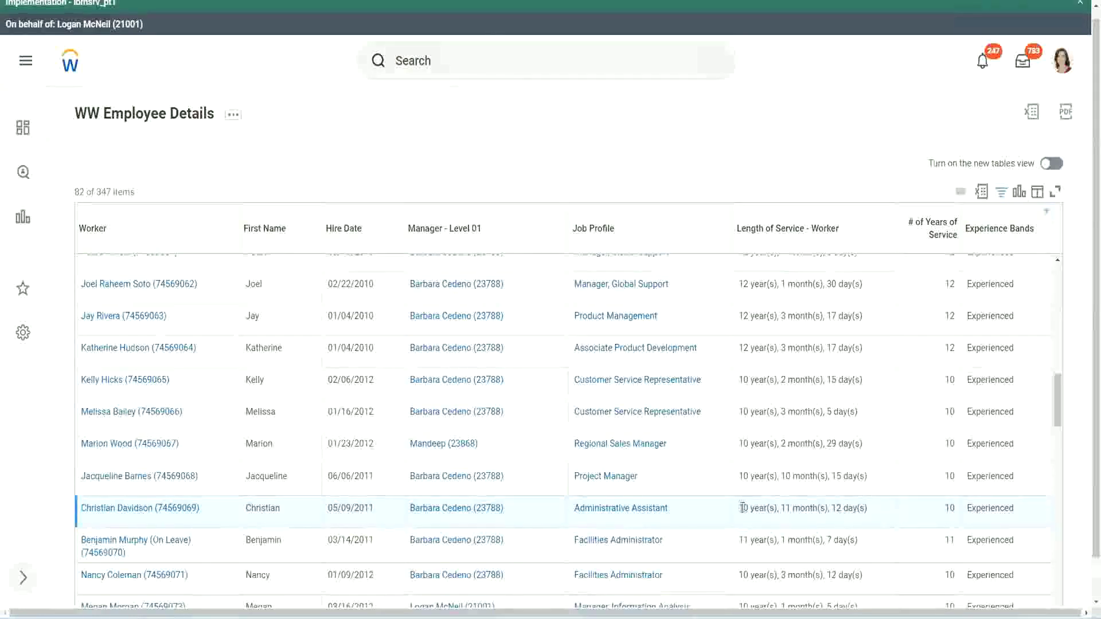
{"action": "double_click", "coordinate": [950, 509]}
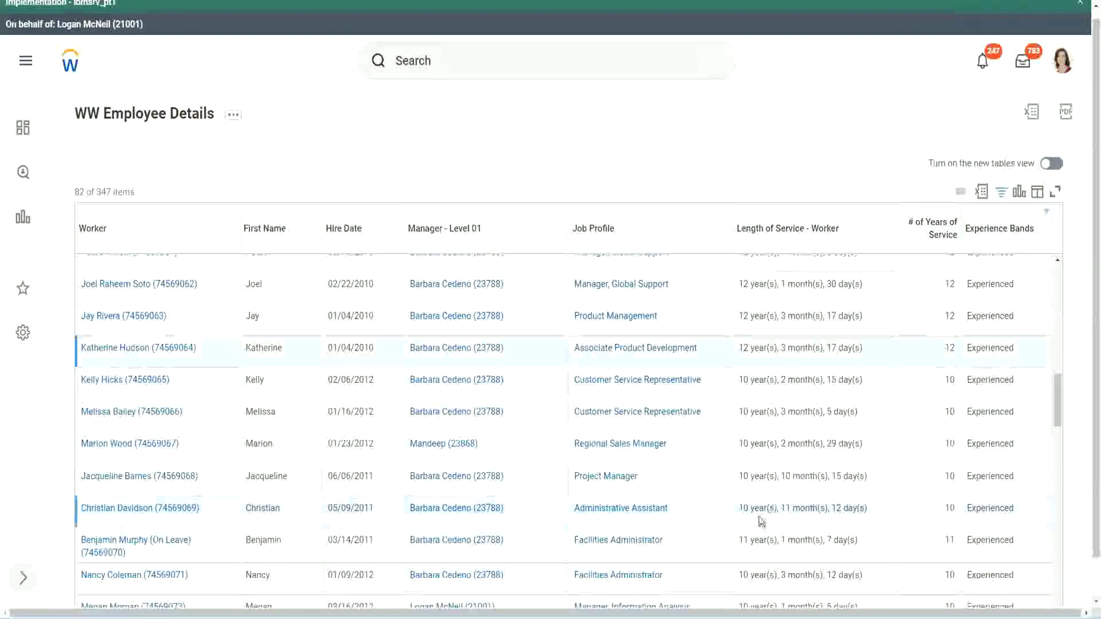
{"action": "double_click", "coordinate": [743, 509]}
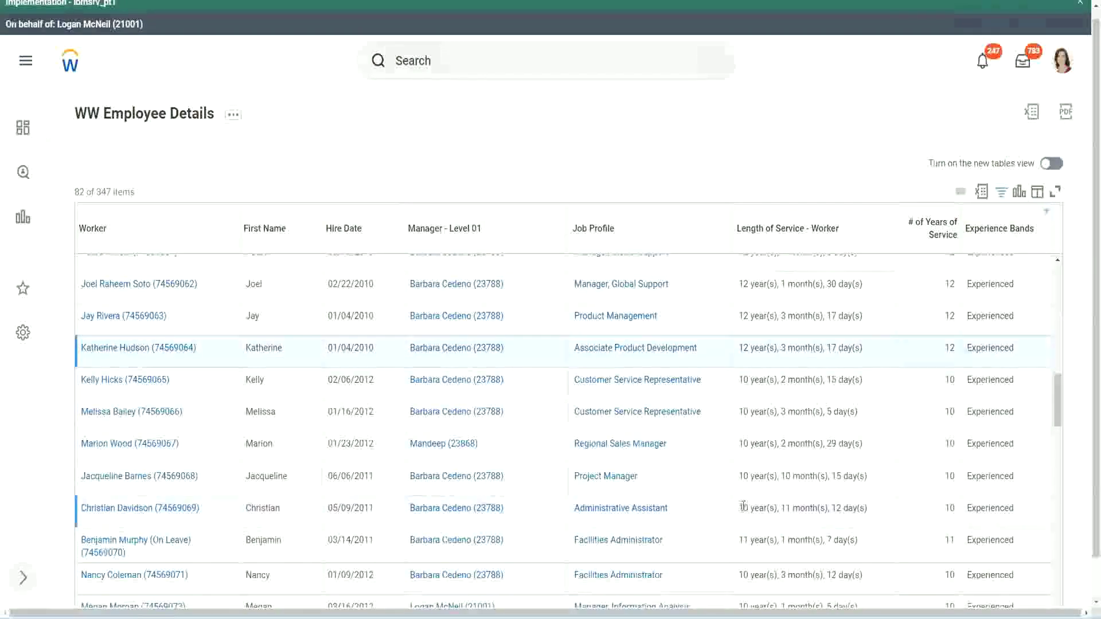
{"action": "left_click", "coordinate": [831, 506]}
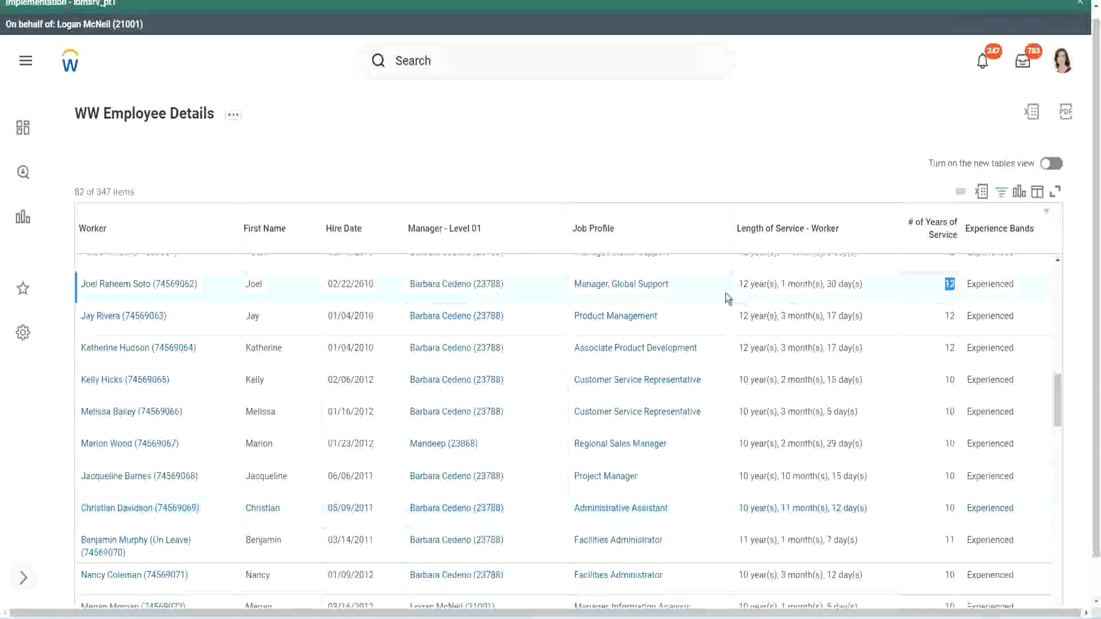
- Recheck service values, including the third employee's 10 years and 10 months of service
{"action": "left_click_drag", "start_coordinate": [739, 284], "coordinate": [880, 284]}
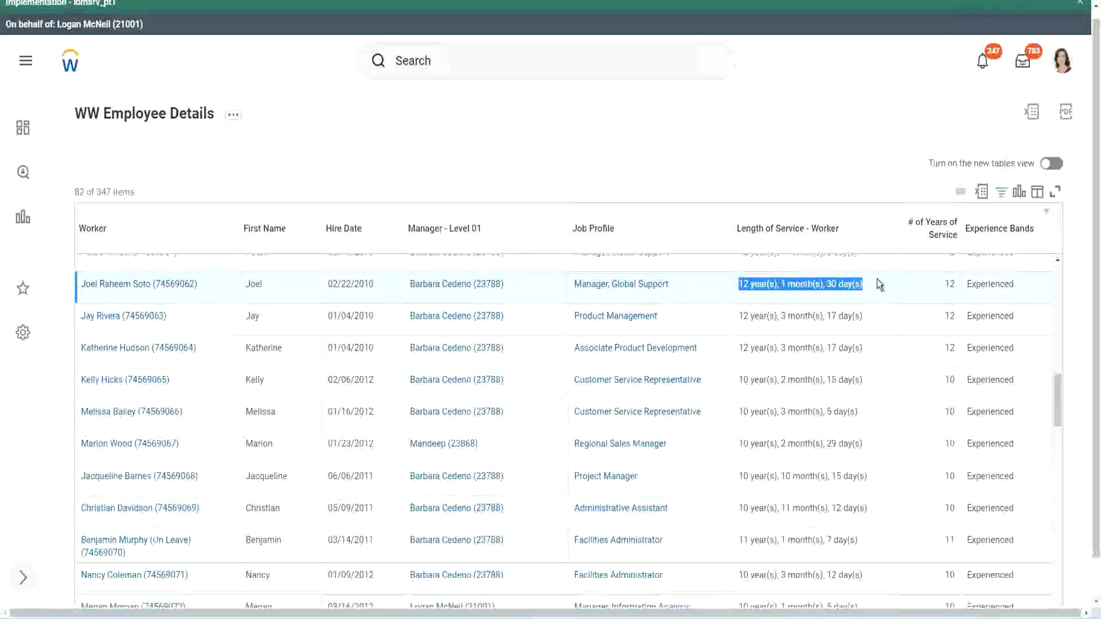
{"action": "left_click", "coordinate": [854, 508]}
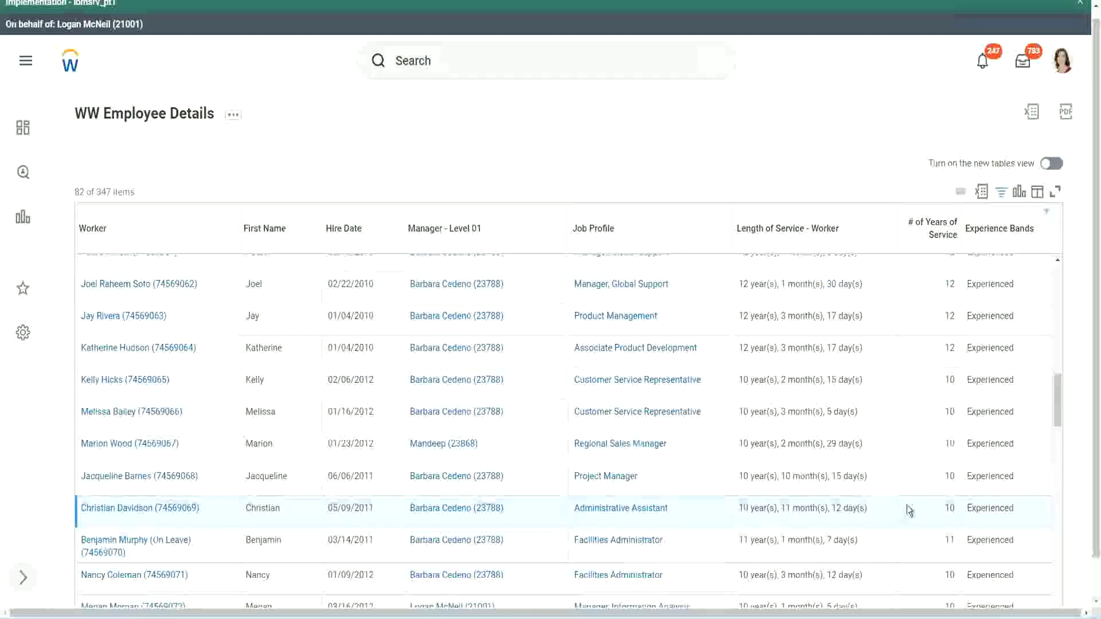
{"action": "left_click_drag", "start_coordinate": [945, 508], "coordinate": [956, 506]}
{"action": "double_click", "coordinate": [952, 507]}
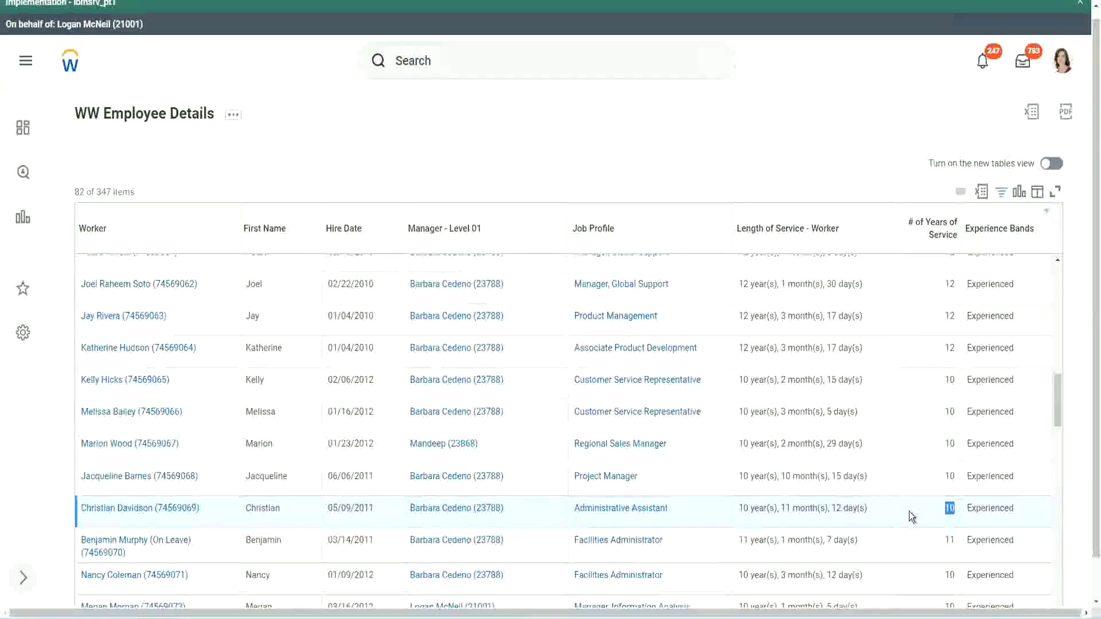
{"action": "left_click", "coordinate": [889, 499]}
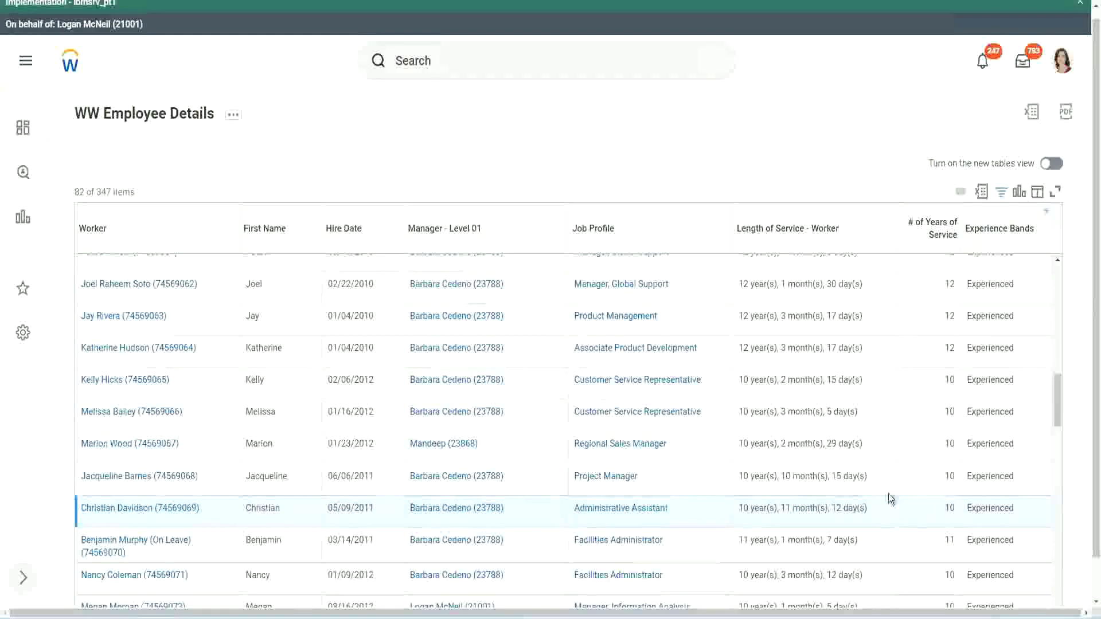
{"action": "double_click", "coordinate": [951, 475]}
{"action": "left_click", "coordinate": [931, 475]}
{"action": "double_click", "coordinate": [786, 477]}
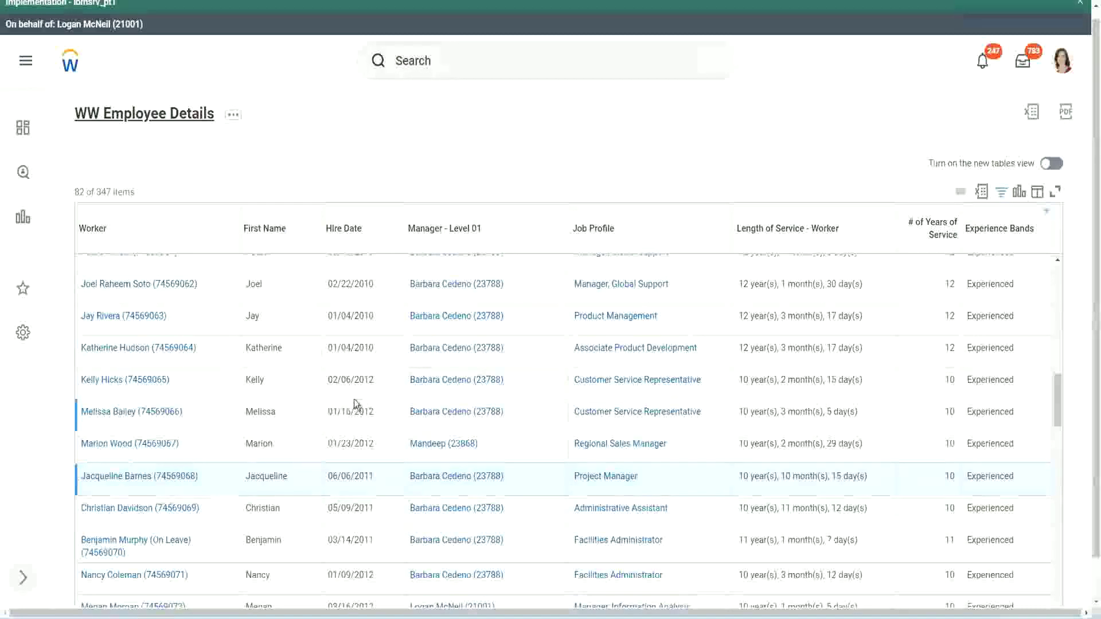
- Open the CF-WW-Eval Exp Experience Bands field from the Columns tab in a new tab
{"action": "scroll", "coordinate": [359, 464], "scroll_direction": "down", "scroll_amount": 4}
{"action": "mouse_move", "coordinate": [303, 518]}
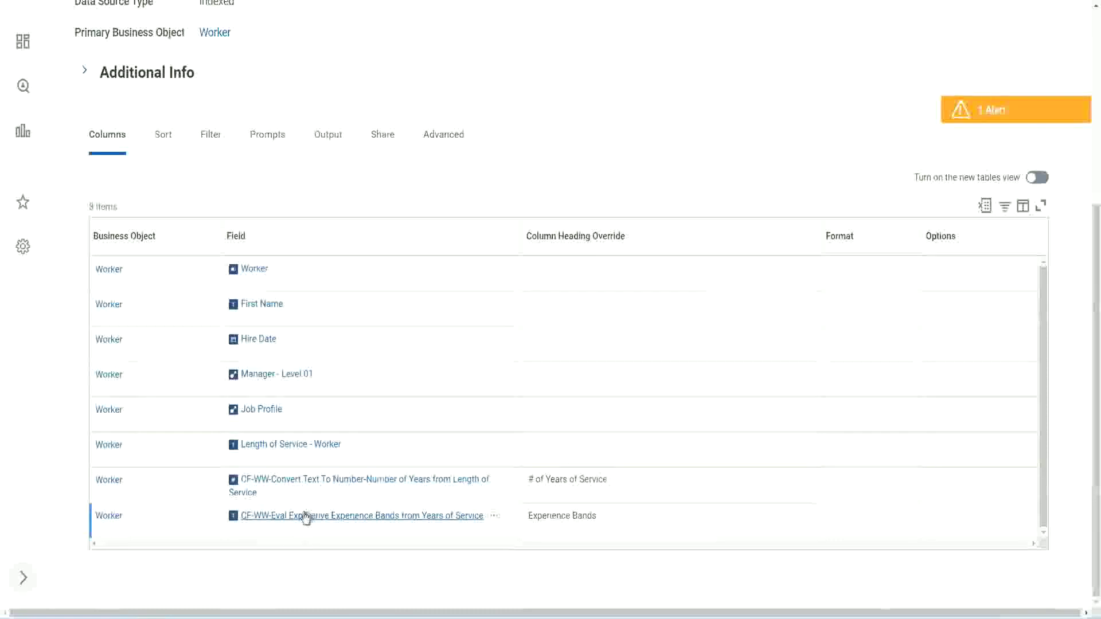
{"action": "right_click", "coordinate": [299, 521]}
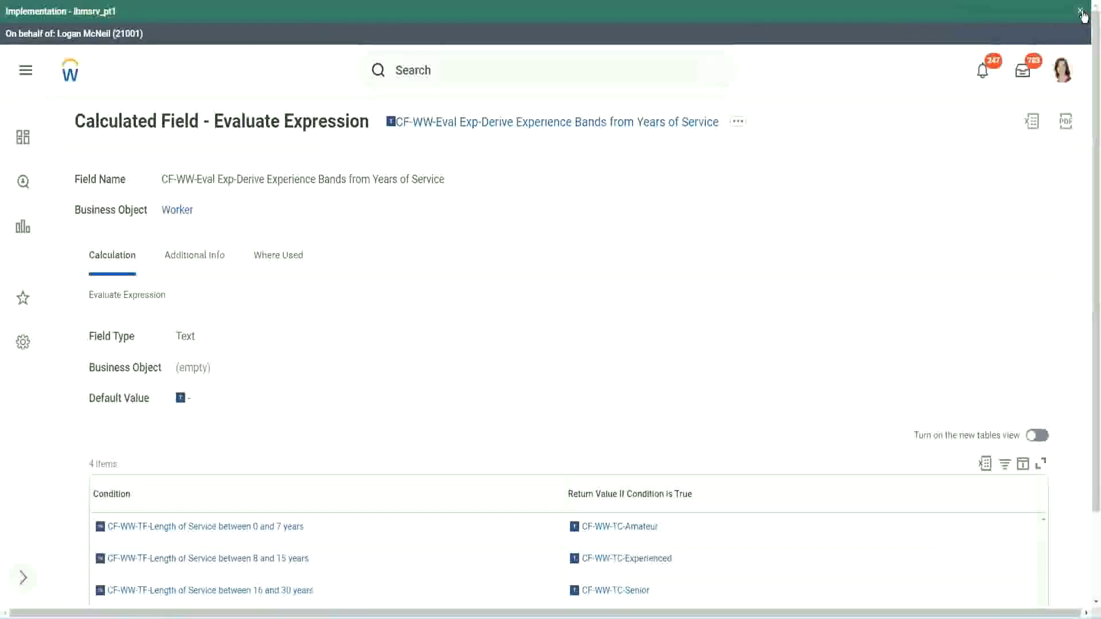
- Dismiss the environment banner and review the field's band conditions
{"action": "left_click", "coordinate": [1081, 12]}
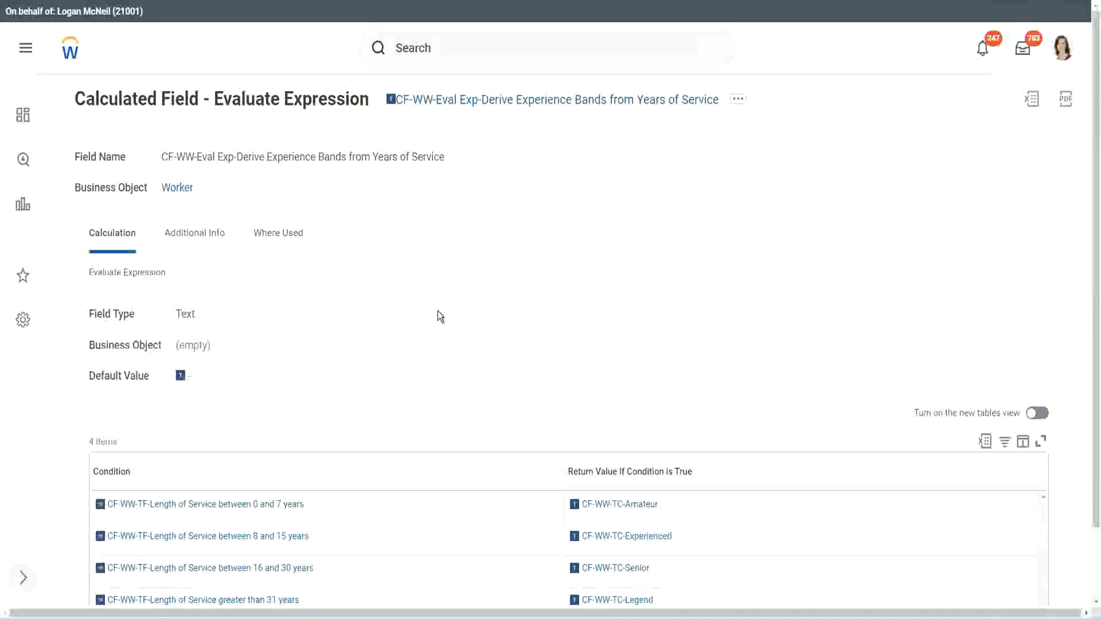
{"action": "scroll", "coordinate": [440, 322], "scroll_direction": "down", "scroll_amount": 2}
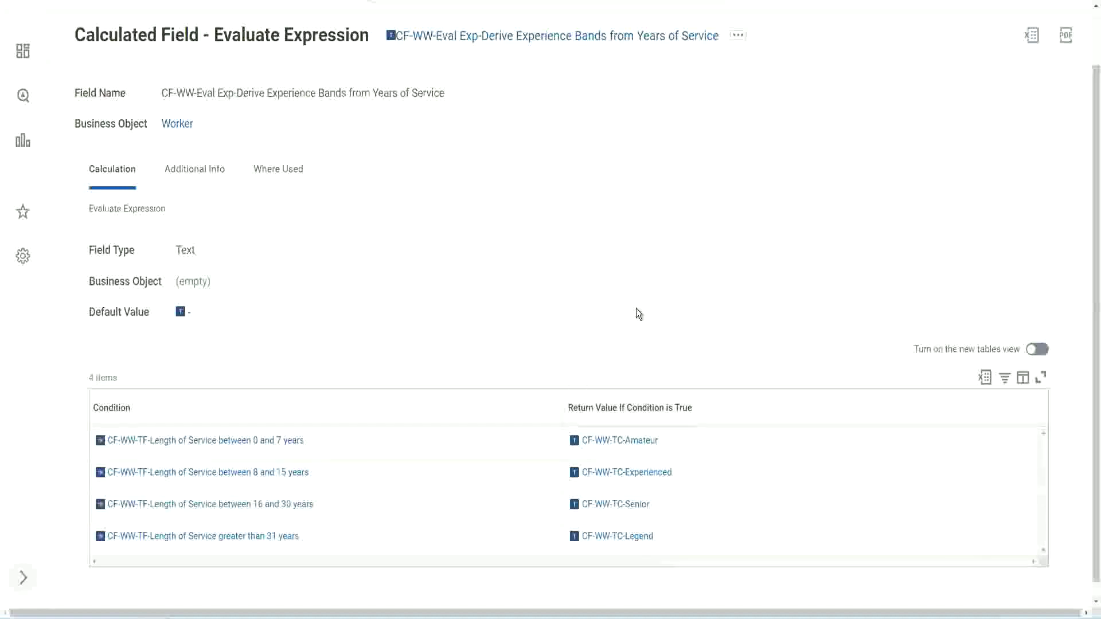
{"action": "left_click", "coordinate": [499, 405]}
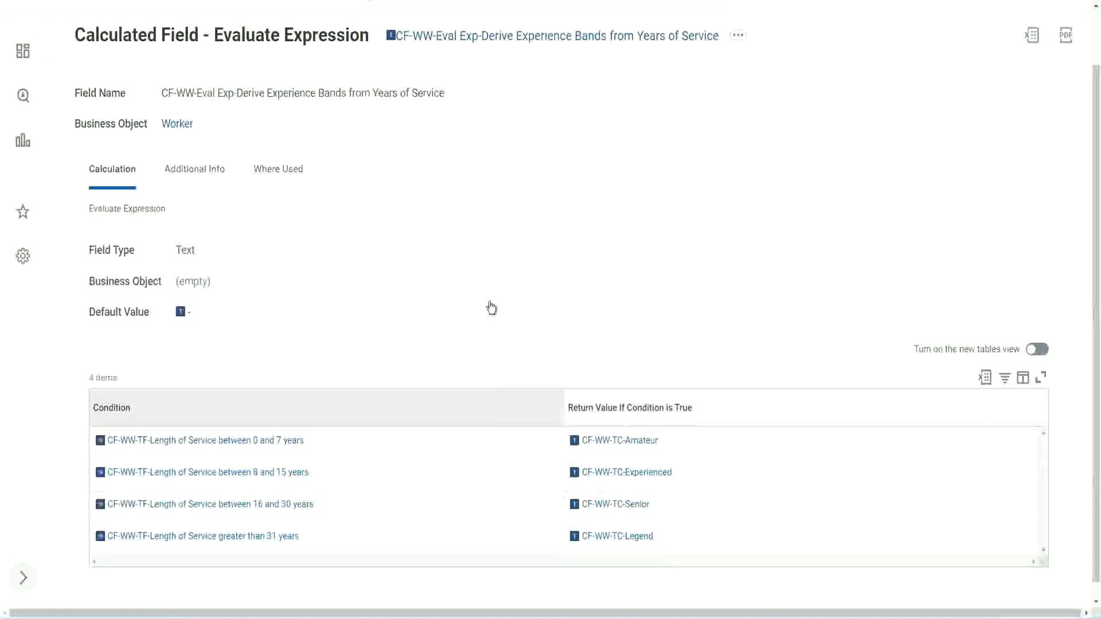
{"action": "left_click", "coordinate": [491, 265]}
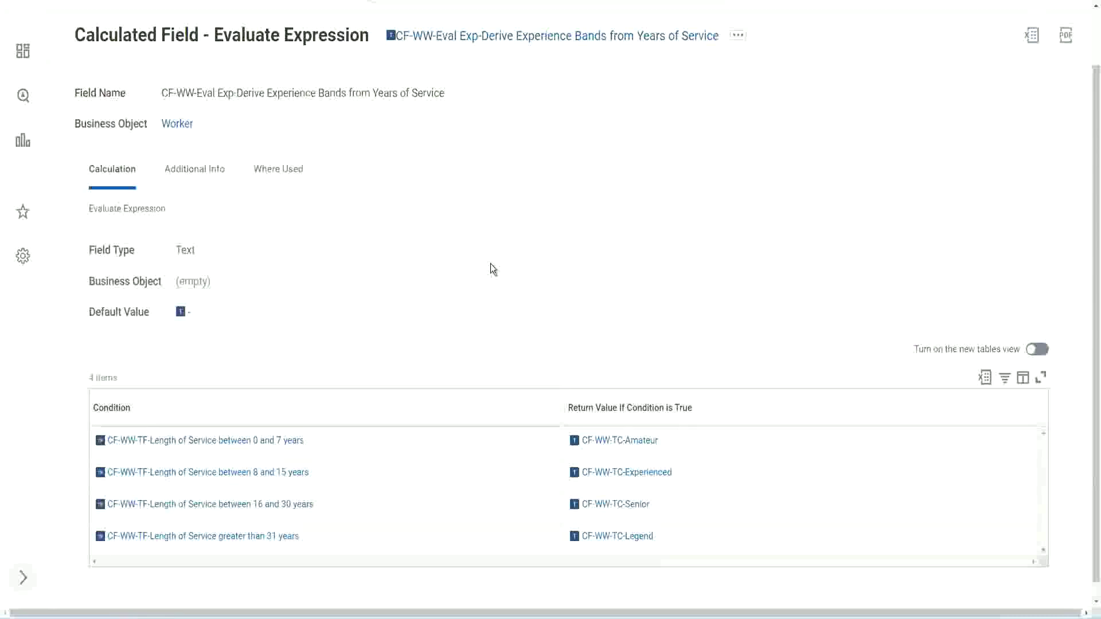
- Copy the calculated field's name as text and return to the search bar
{"action": "right_click", "coordinate": [487, 40]}
{"action": "left_click", "coordinate": [515, 104]}
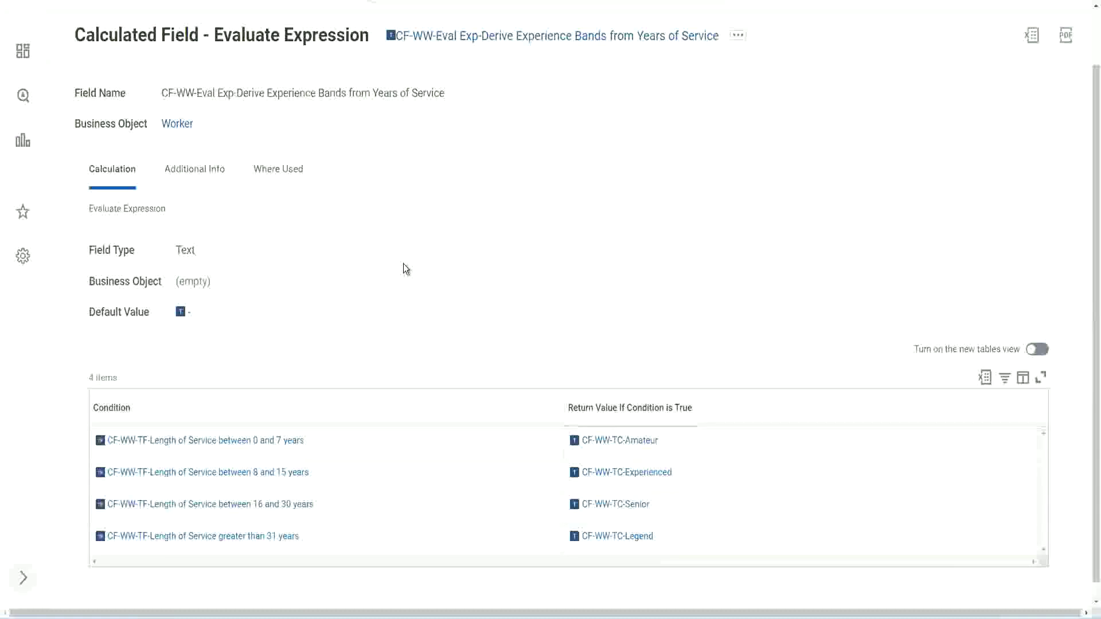
{"action": "scroll", "coordinate": [401, 239], "scroll_direction": "up", "scroll_amount": 1}
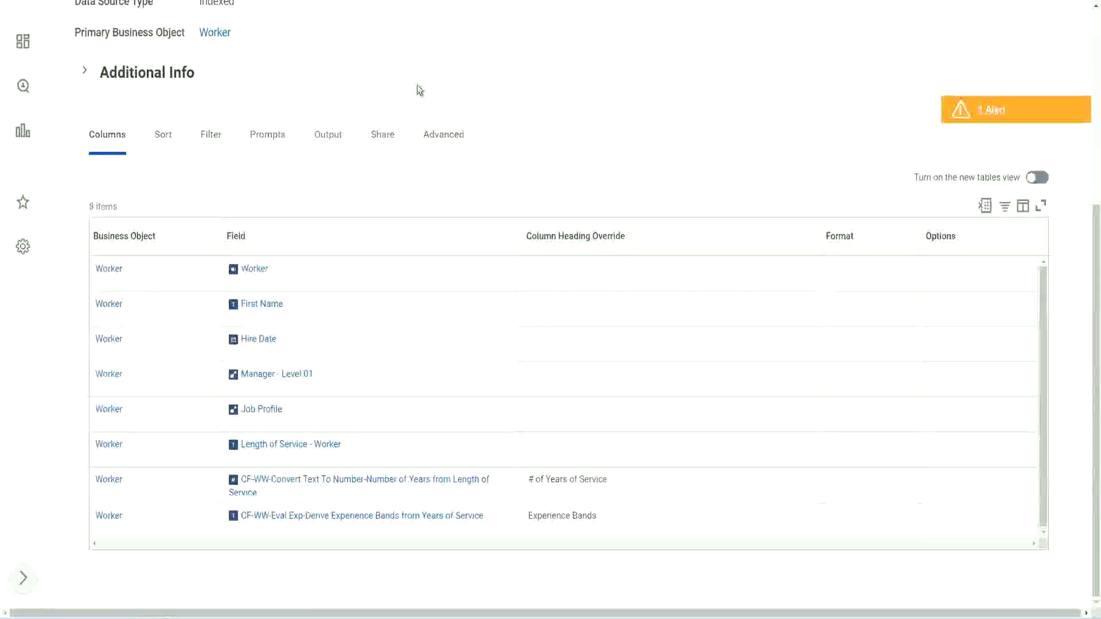
{"action": "scroll", "coordinate": [424, 86], "scroll_direction": "up", "scroll_amount": 5}
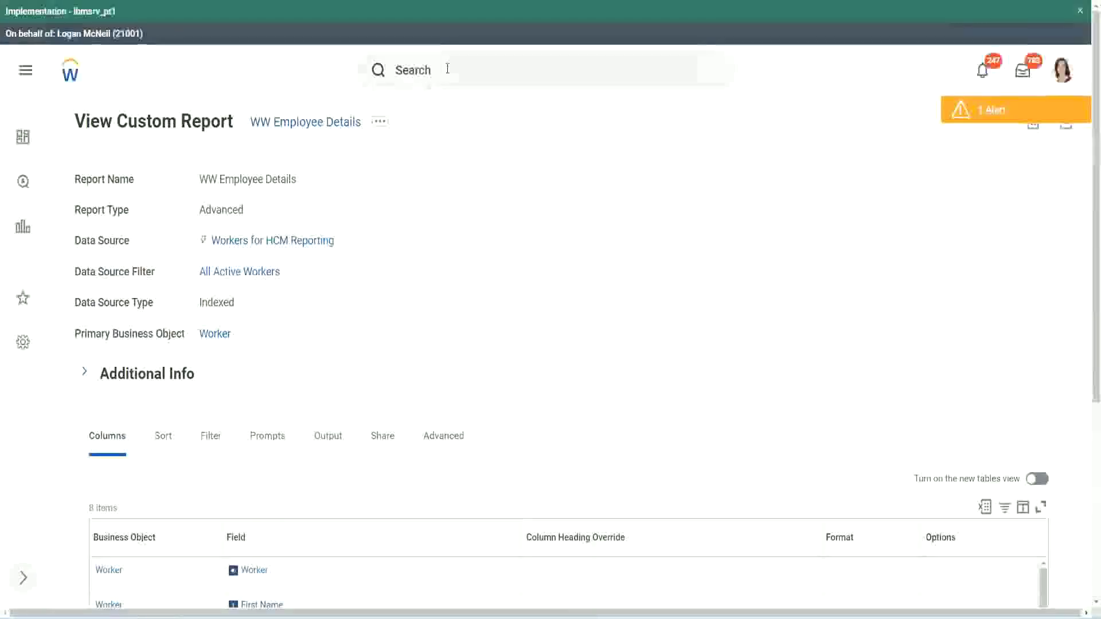
{"action": "left_click", "coordinate": [447, 69]}
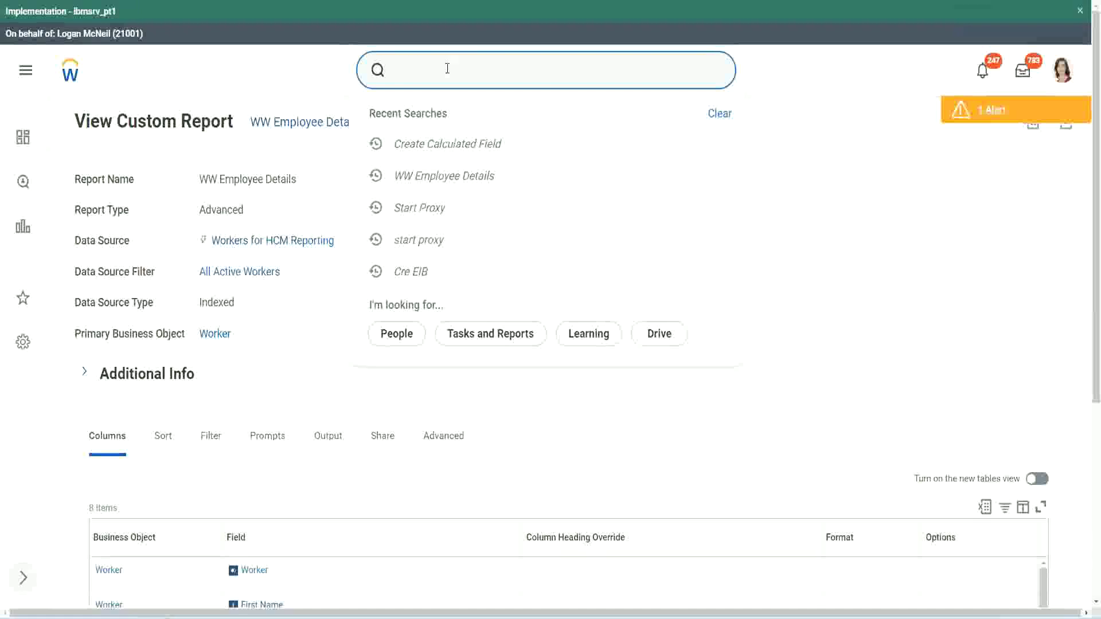
- Search 'create cal field' and launch the Create Calculated Field task
{"action": "type", "text": "create cal"}
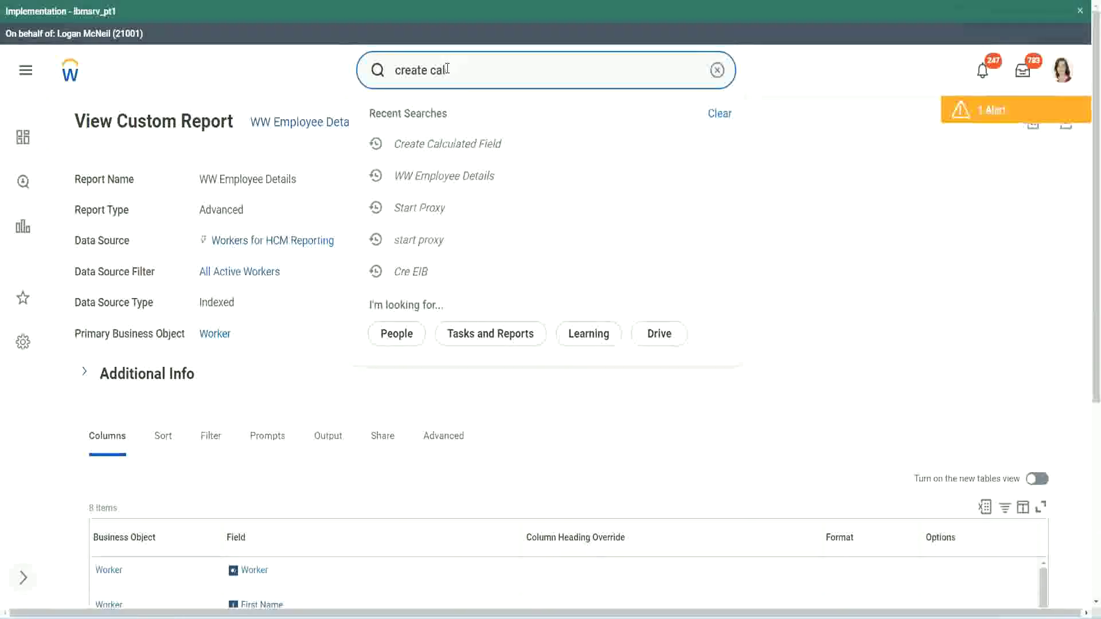
{"action": "type", "text": " field"}
{"action": "left_click", "coordinate": [461, 118]}
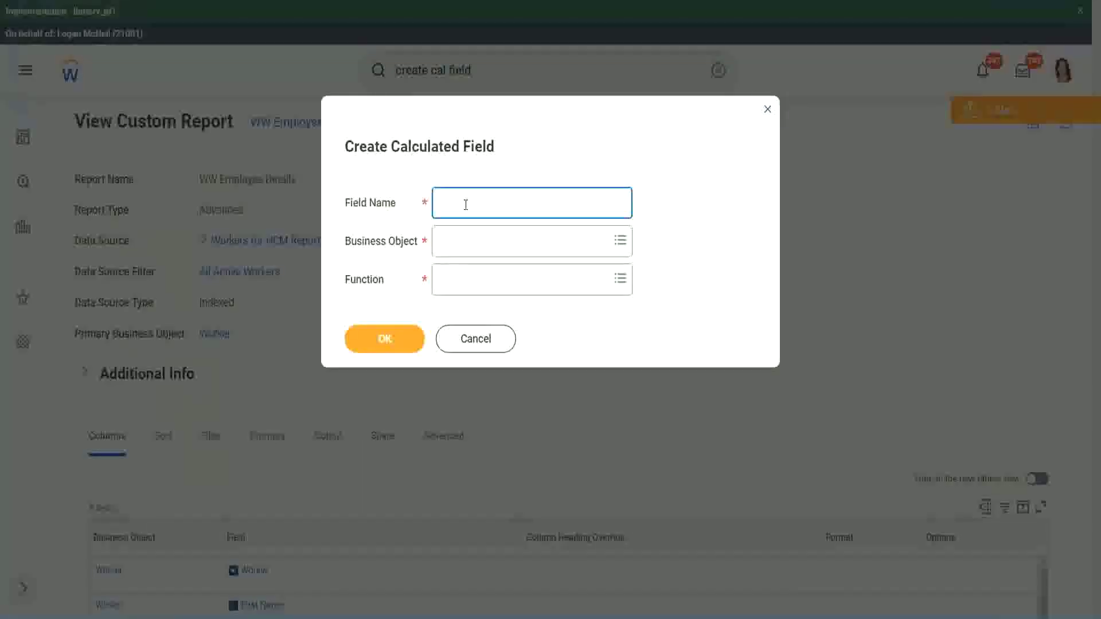
- Paste the copied field name, insert 'Bands' after Exp and replace Derive with Determine
{"action": "key", "text": "ctrl+v"}
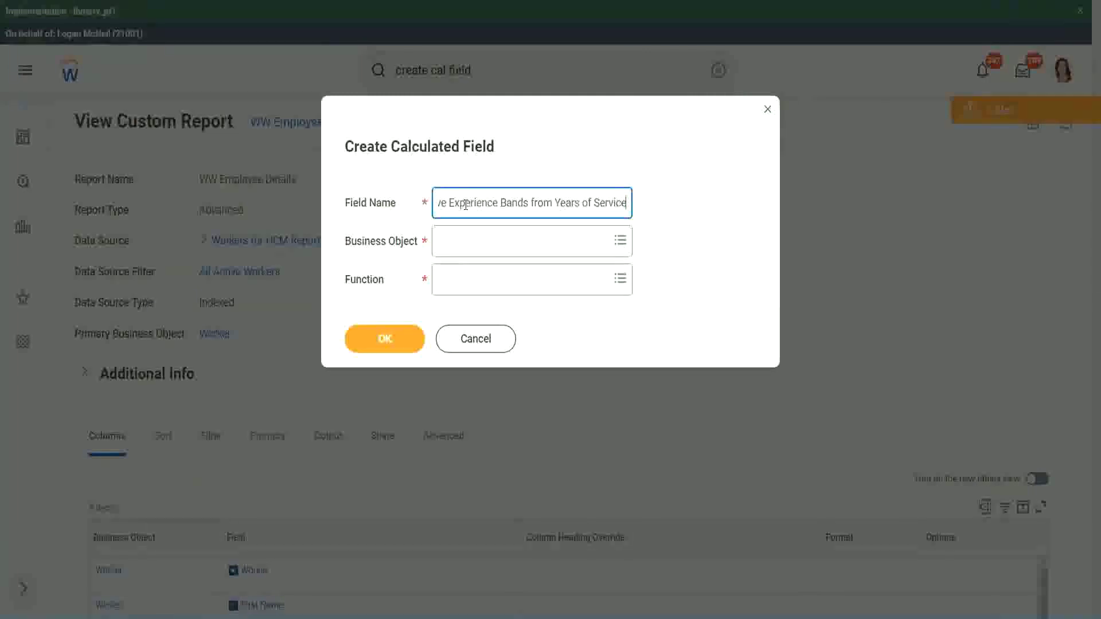
{"action": "left_click_drag", "start_coordinate": [498, 203], "coordinate": [405, 188]}
{"action": "left_click", "coordinate": [486, 201]}
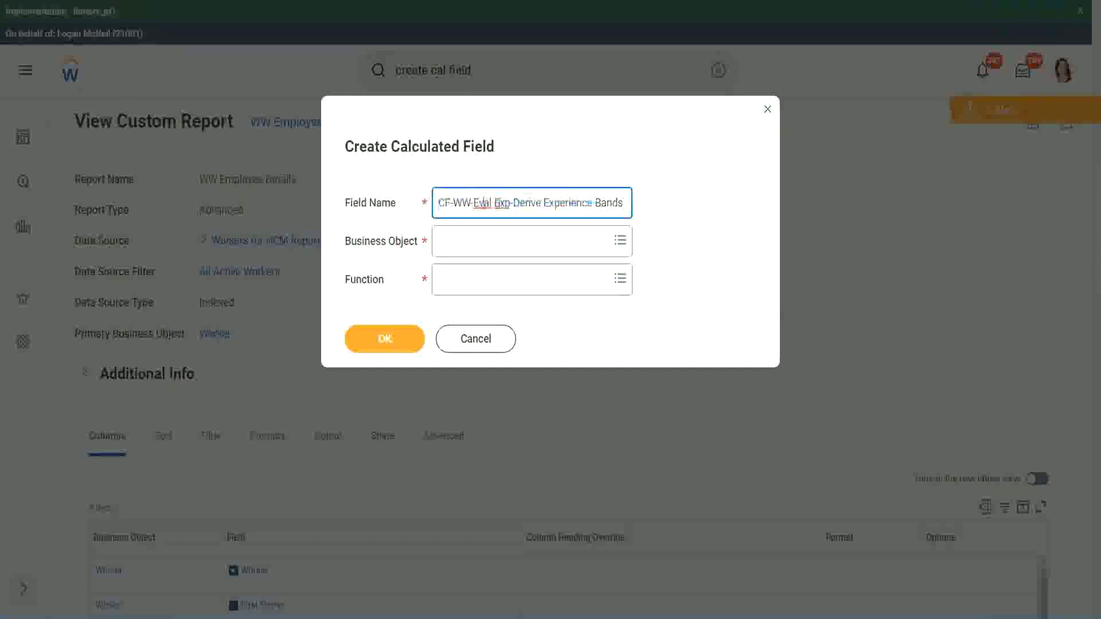
{"action": "double_click", "coordinate": [503, 202]}
{"action": "key", "text": "Right"}
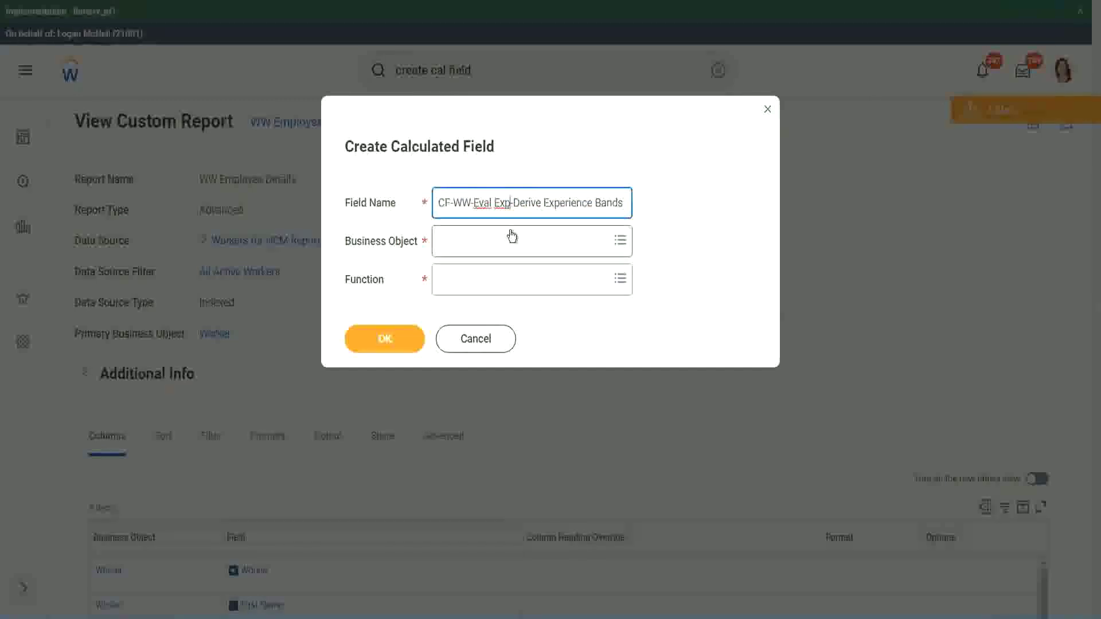
{"action": "type", "text": "bands"}
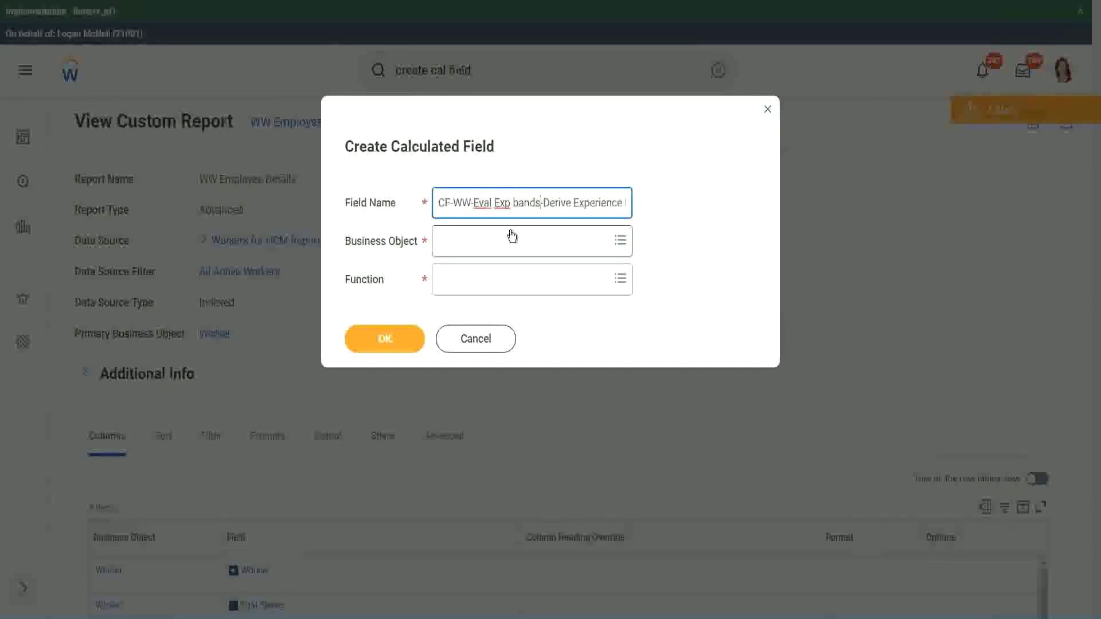
{"action": "key", "text": "Left"}
{"action": "key", "text": "Left"}
{"action": "key", "text": "Left"}
{"action": "key", "text": "Left"}
{"action": "key", "text": "shift+Left"}
{"action": "type", "text": "B"}
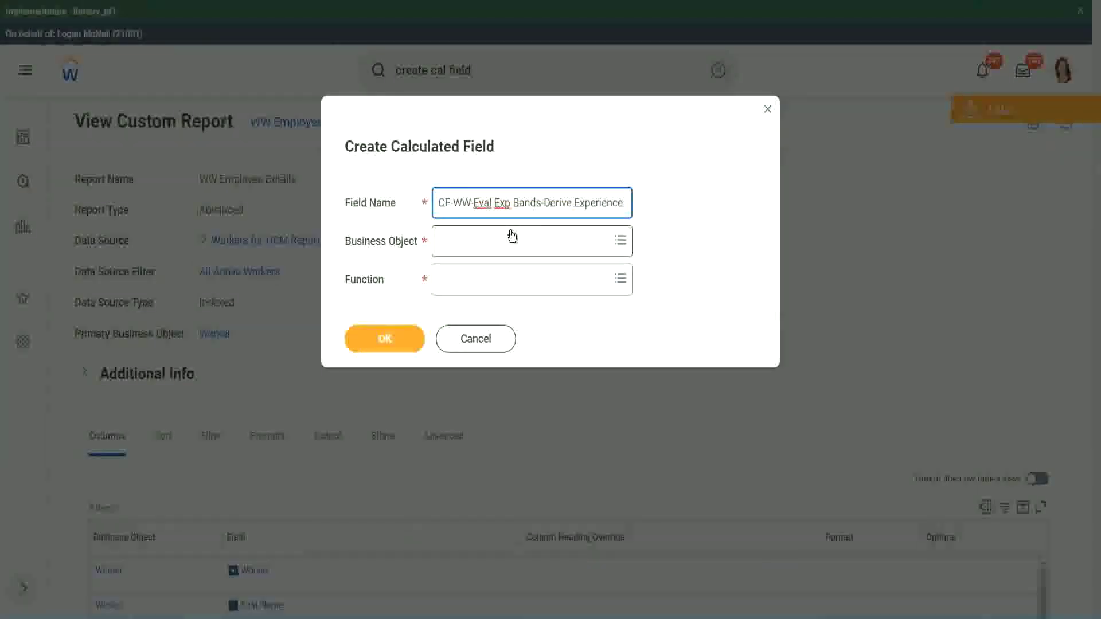
{"action": "key", "text": "Right"}
{"action": "key", "text": "Right"}
{"action": "key", "text": "Right"}
{"action": "key", "text": "Right"}
{"action": "key", "text": "Right"}
{"action": "key", "text": "Right"}
{"action": "key", "text": "Right"}
{"action": "key", "text": "Right"}
{"action": "key", "text": "Right"}
{"action": "key", "text": "Right"}
{"action": "key", "text": "Right"}
{"action": "key", "text": "Right"}
{"action": "key", "text": "Right"}
{"action": "key", "text": "Right"}
{"action": "key", "text": "Right"}
{"action": "key", "text": "Right"}
{"action": "key", "text": "Right"}
{"action": "key", "text": "Right"}
{"action": "key", "text": "Right"}
{"action": "key", "text": "Right"}
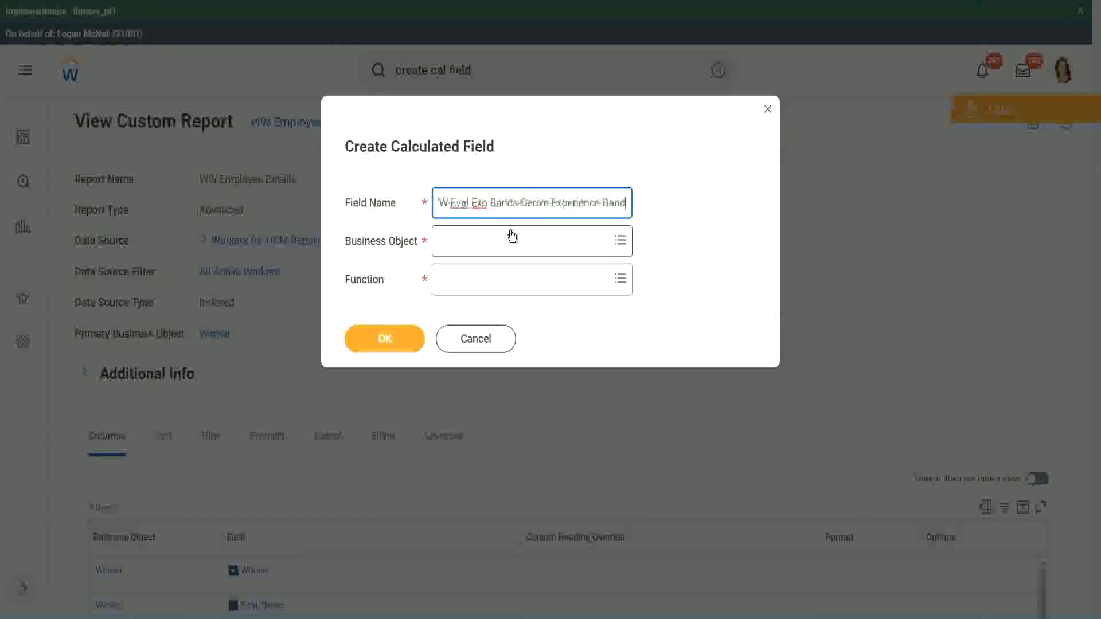
{"action": "key", "text": "Right"}
{"action": "key", "text": "Right"}
{"action": "key", "text": "Right"}
{"action": "key", "text": "Right"}
{"action": "key", "text": "Right"}
{"action": "key", "text": "Right"}
{"action": "key", "text": "Right"}
{"action": "key", "text": "Right"}
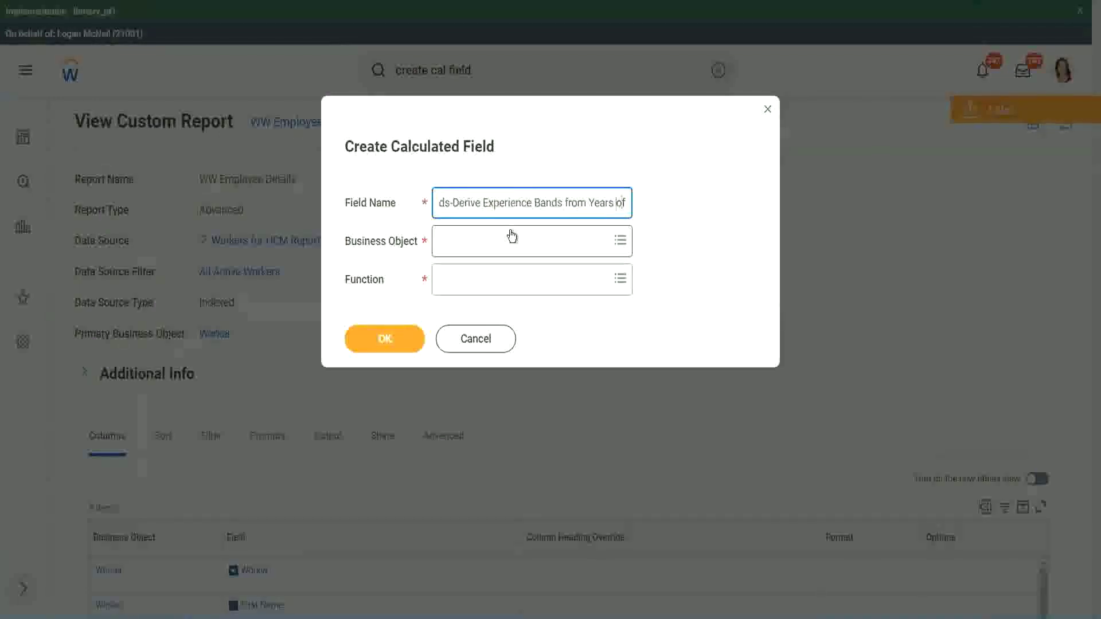
{"action": "key", "text": "Left"}
{"action": "key", "text": "Left"}
{"action": "key", "text": "Left"}
{"action": "key", "text": "Left"}
{"action": "key", "text": "Left"}
{"action": "key", "text": "Left"}
{"action": "key", "text": "Left"}
{"action": "key", "text": "Left"}
{"action": "key", "text": "Left"}
{"action": "key", "text": "Left"}
{"action": "key", "text": "Left"}
{"action": "key", "text": "Left"}
{"action": "key", "text": "Left"}
{"action": "key", "text": "Left"}
{"action": "key", "text": "Left"}
{"action": "key", "text": "Left"}
{"action": "key", "text": "Left"}
{"action": "key", "text": "Left"}
{"action": "key", "text": "Left"}
{"action": "key", "text": "Left"}
{"action": "key", "text": "shift+Left"}
{"action": "key", "text": "shift+Left"}
{"action": "key", "text": "shift+Left"}
{"action": "key", "text": "shift+Left"}
{"action": "key", "text": "shift+Left"}
{"action": "type", "text": "Determine"}
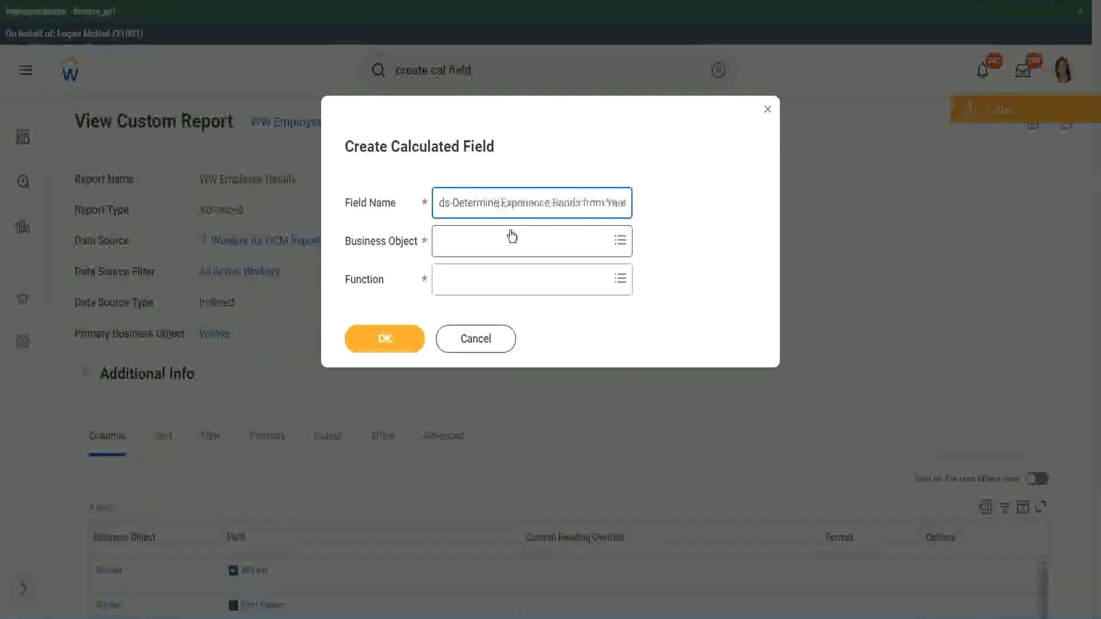
{"action": "key", "text": "Right"}
{"action": "key", "text": "Right"}
{"action": "key", "text": "Right"}
{"action": "key", "text": "Right"}
{"action": "key", "text": "Right"}
{"action": "key", "text": "Right"}
{"action": "key", "text": "Right"}
{"action": "key", "text": "Right"}
{"action": "key", "text": "Right"}
{"action": "key", "text": "Right"}
{"action": "key", "text": "Right"}
{"action": "key", "text": "Right"}
{"action": "key", "text": "Right"}
{"action": "key", "text": "Right"}
{"action": "key", "text": "Right"}
{"action": "key", "text": "Right"}
{"action": "key", "text": "Right"}
{"action": "key", "text": "Right"}
{"action": "key", "text": "Right"}
{"action": "key", "text": "Right"}
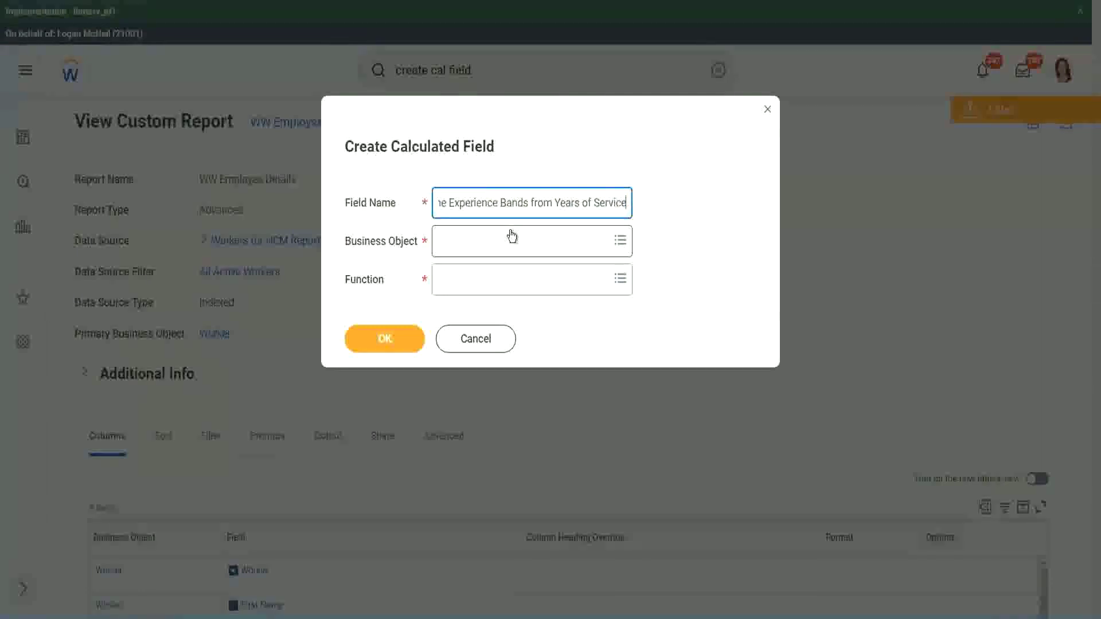
- Choose business object Worker and function Evaluate Expression Band, trim the name to 'Band', and confirm
{"action": "left_click", "coordinate": [490, 241]}
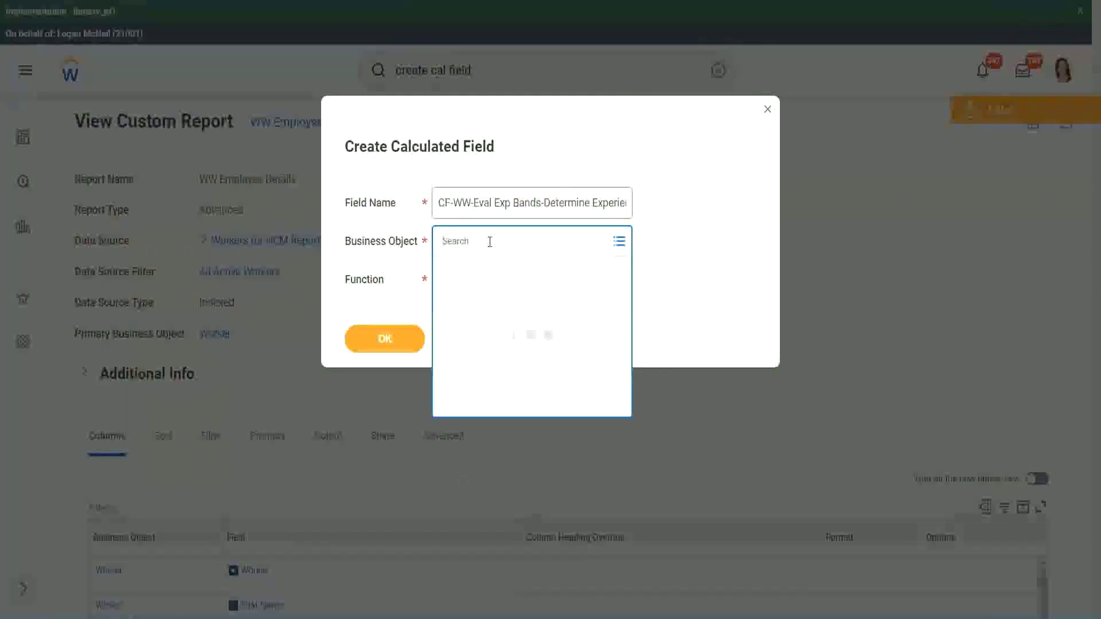
{"action": "type", "text": "worker"}
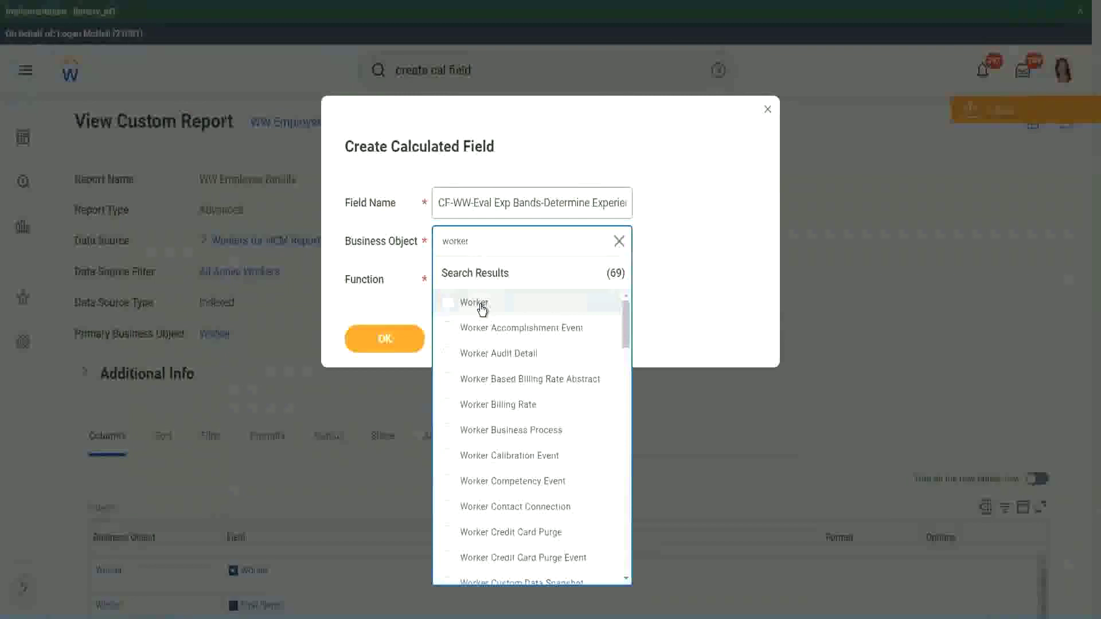
{"action": "left_click", "coordinate": [472, 302]}
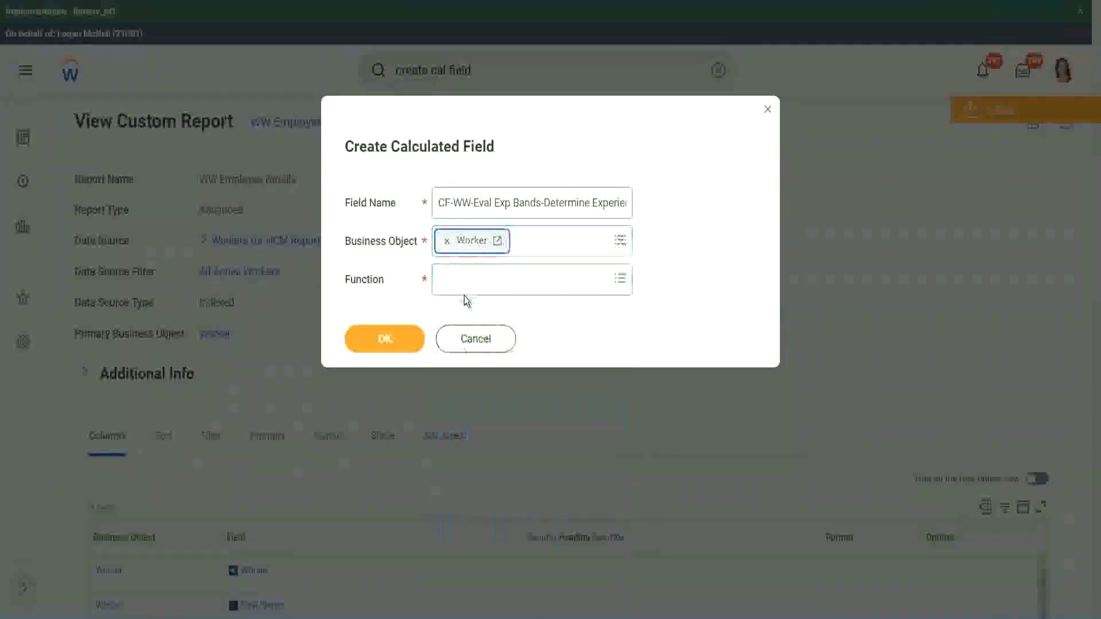
{"action": "left_click", "coordinate": [466, 277]}
{"action": "type", "text": "Eval ex"}
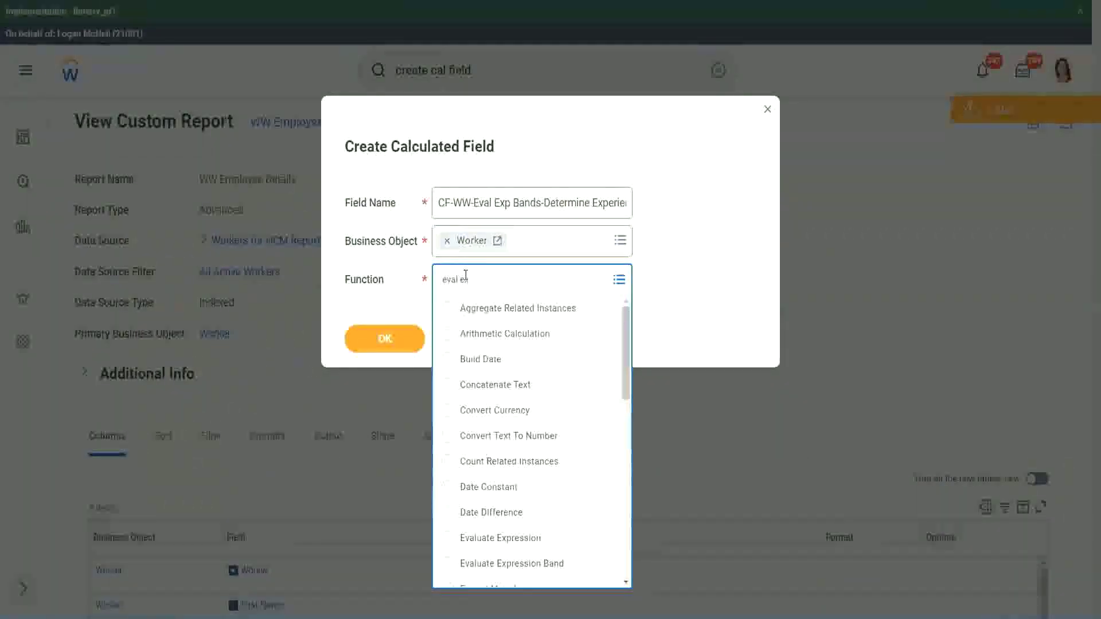
{"action": "type", "text": "p"}
{"action": "key", "text": "Return"}
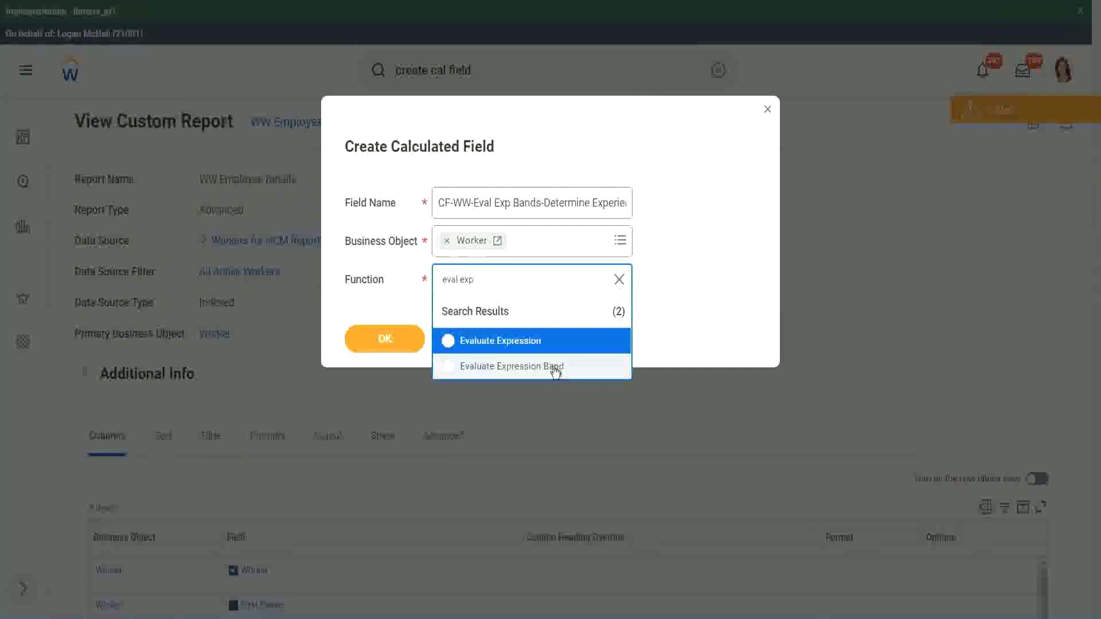
{"action": "left_click", "coordinate": [556, 368]}
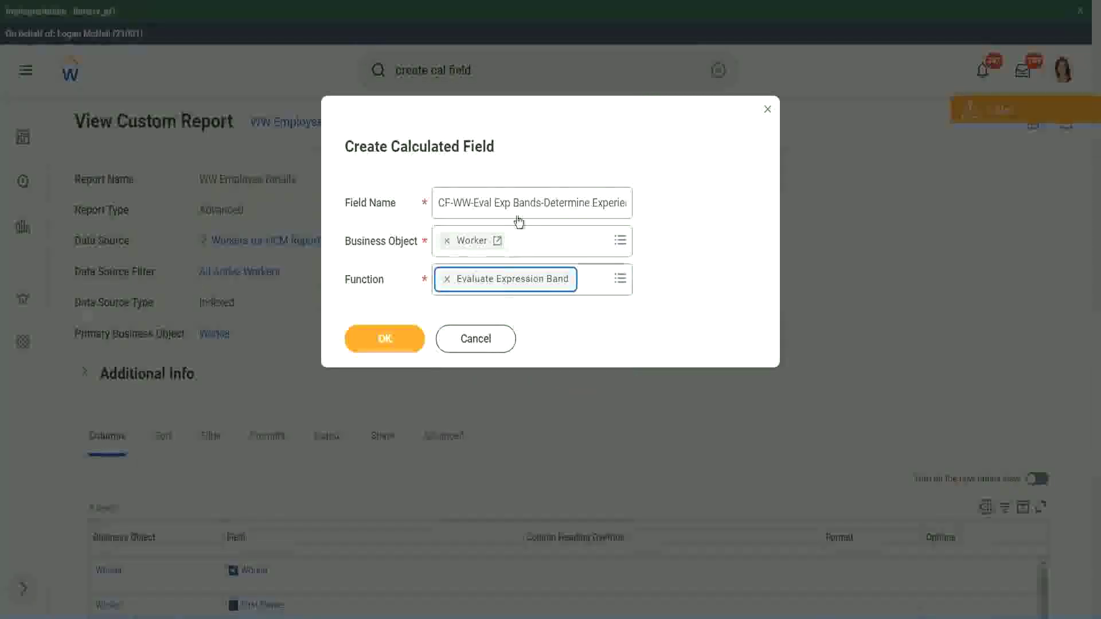
{"action": "left_click", "coordinate": [540, 202]}
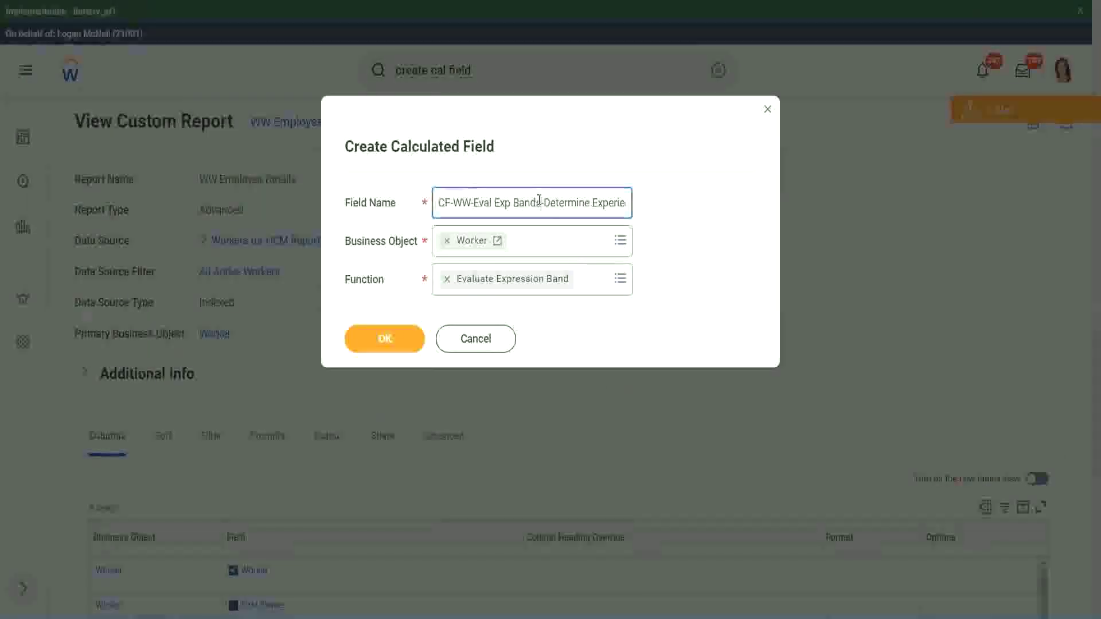
{"action": "key", "text": "BackSpace"}
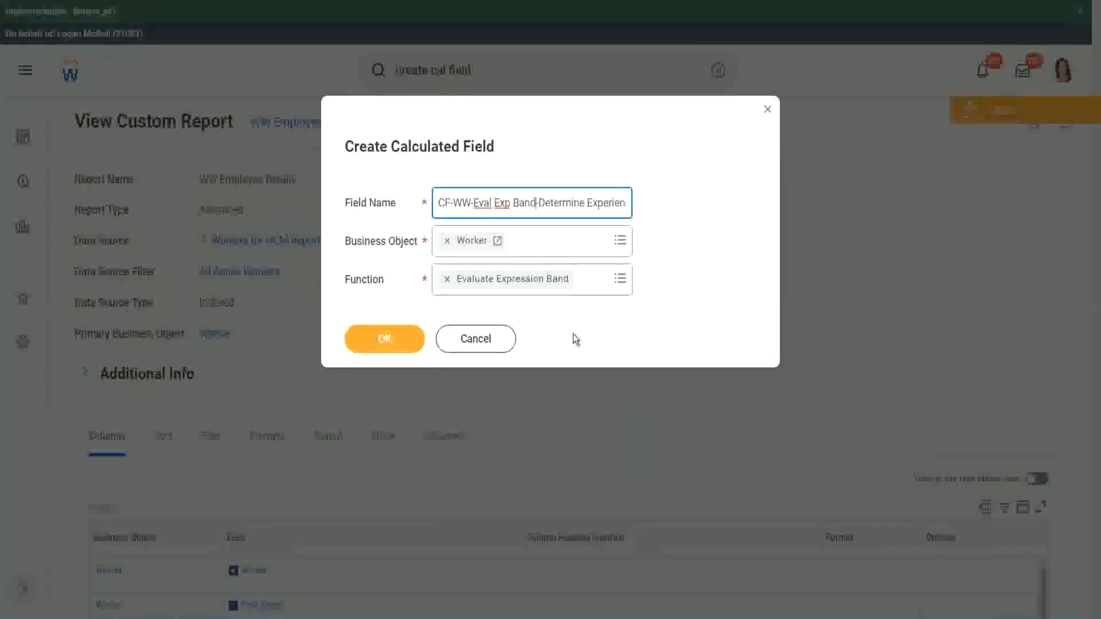
{"action": "left_click", "coordinate": [388, 339]}
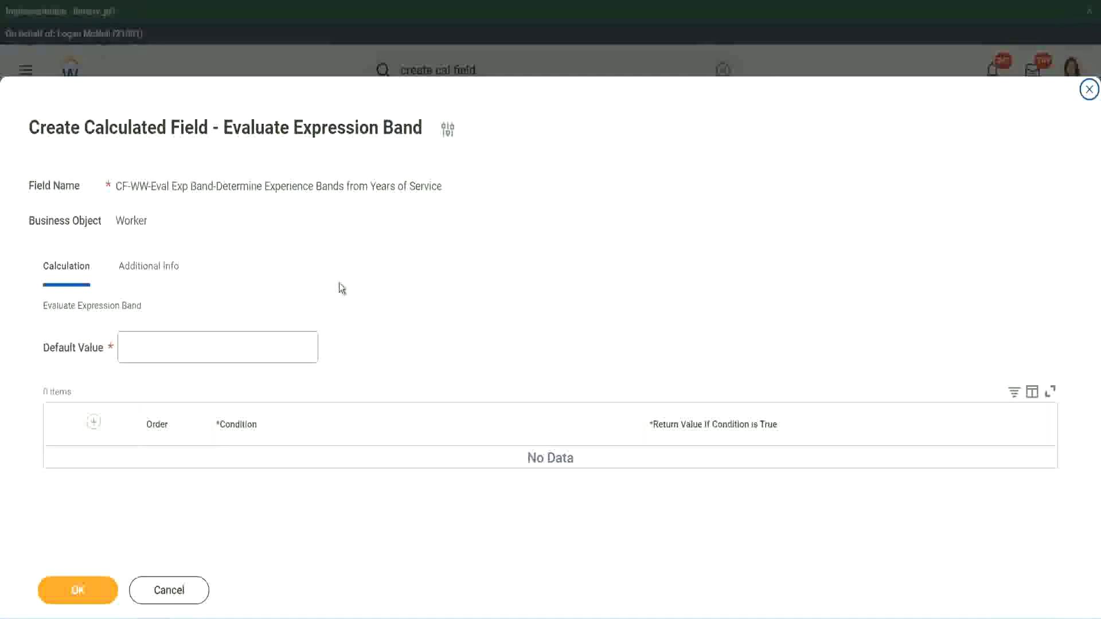
- Set the default value to '-' and add an empty condition row to the band table
{"action": "left_click", "coordinate": [160, 354]}
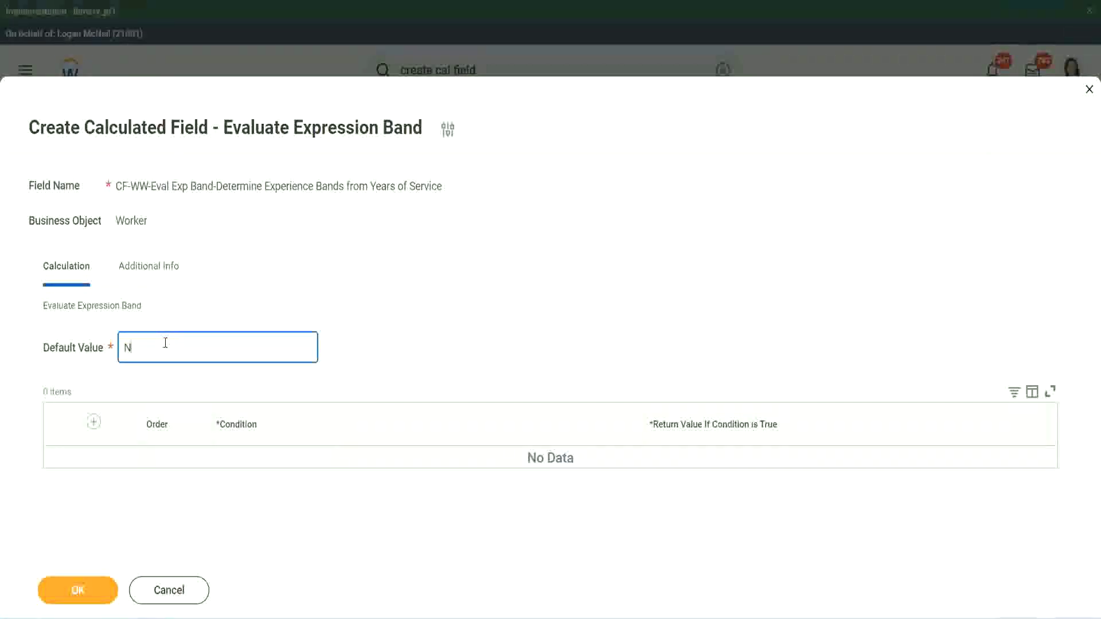
{"action": "key", "text": "BackSpace"}
{"action": "left_click", "coordinate": [93, 422]}
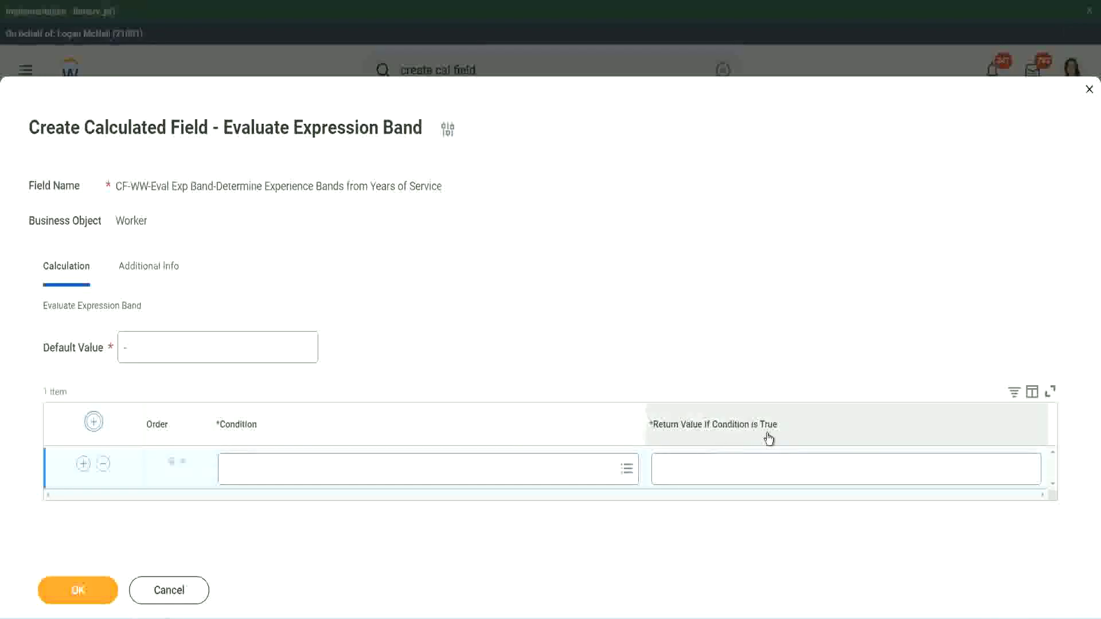
{"action": "left_click", "coordinate": [717, 470]}
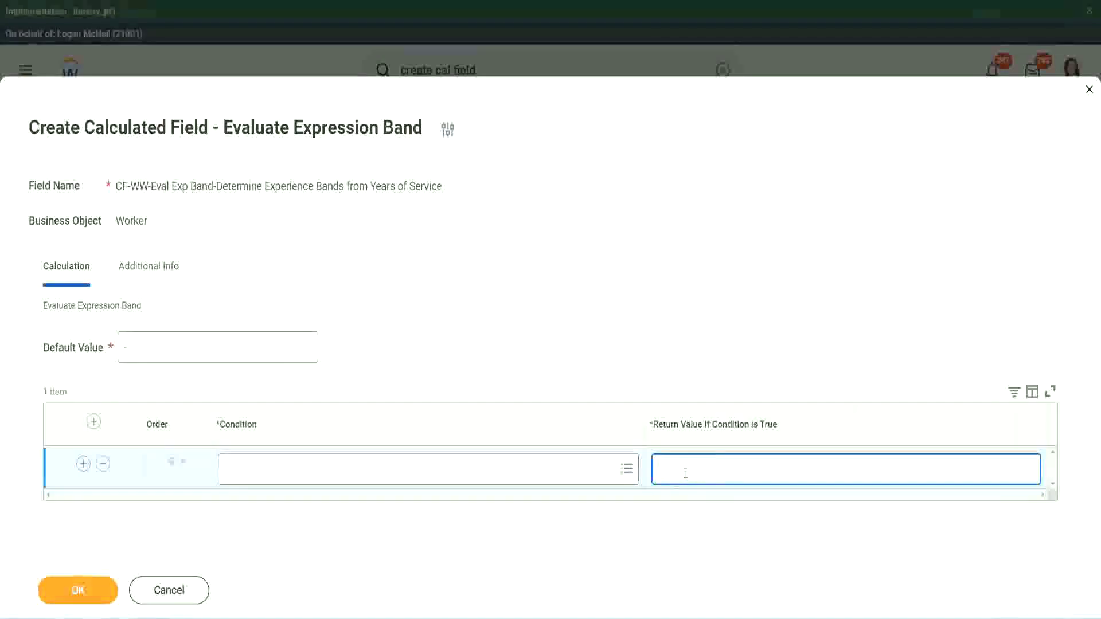
{"action": "type", "text": "adkadjaidjaijdia"}
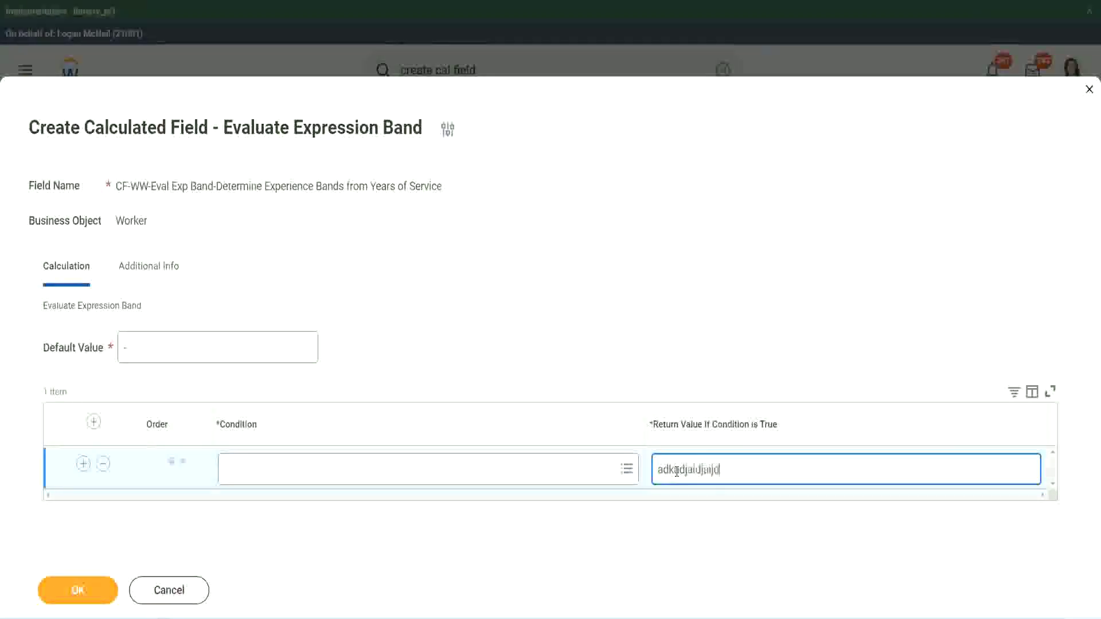
{"action": "key", "text": "BackSpace"}
{"action": "key", "text": "BackSpace"}
{"action": "key", "text": "BackSpace"}
{"action": "key", "text": "BackSpace"}
{"action": "key", "text": "BackSpace"}
{"action": "key", "text": "BackSpace"}
{"action": "key", "text": "BackSpace"}
{"action": "key", "text": "BackSpace"}
{"action": "key", "text": "BackSpace"}
{"action": "key", "text": "BackSpace"}
{"action": "key", "text": "BackSpace"}
{"action": "key", "text": "BackSpace"}
{"action": "key", "text": "BackSpace"}
{"action": "key", "text": "BackSpace"}
{"action": "key", "text": "BackSpace"}
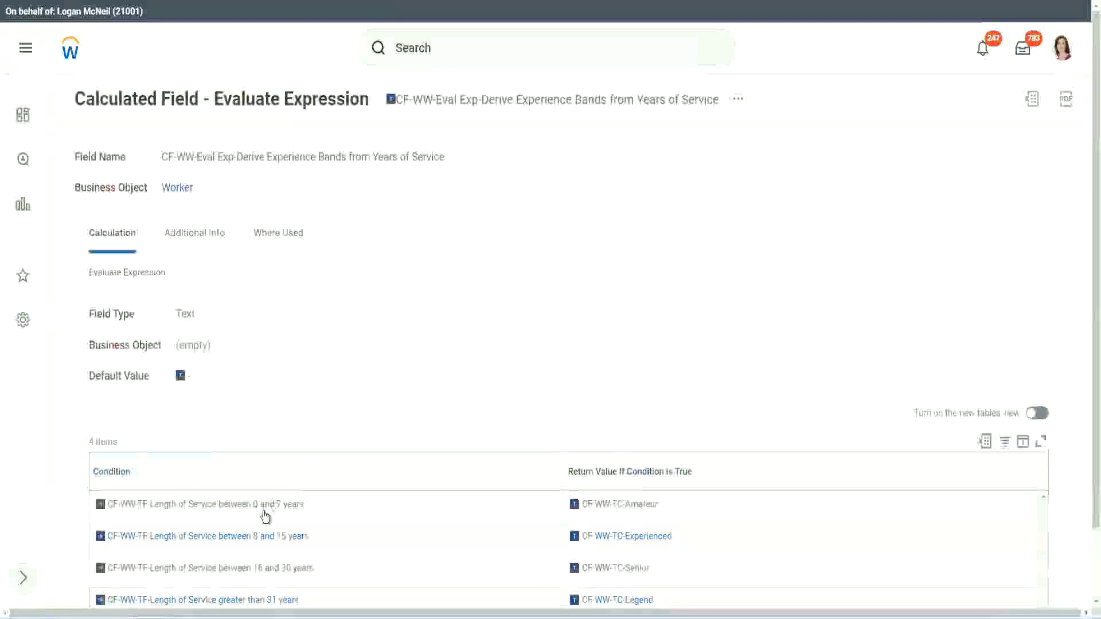
- Make row 1 return Amateur for CF-WW-TF-Length of Service between 0 and 7 years, then add a row
{"action": "right_click", "coordinate": [254, 512]}
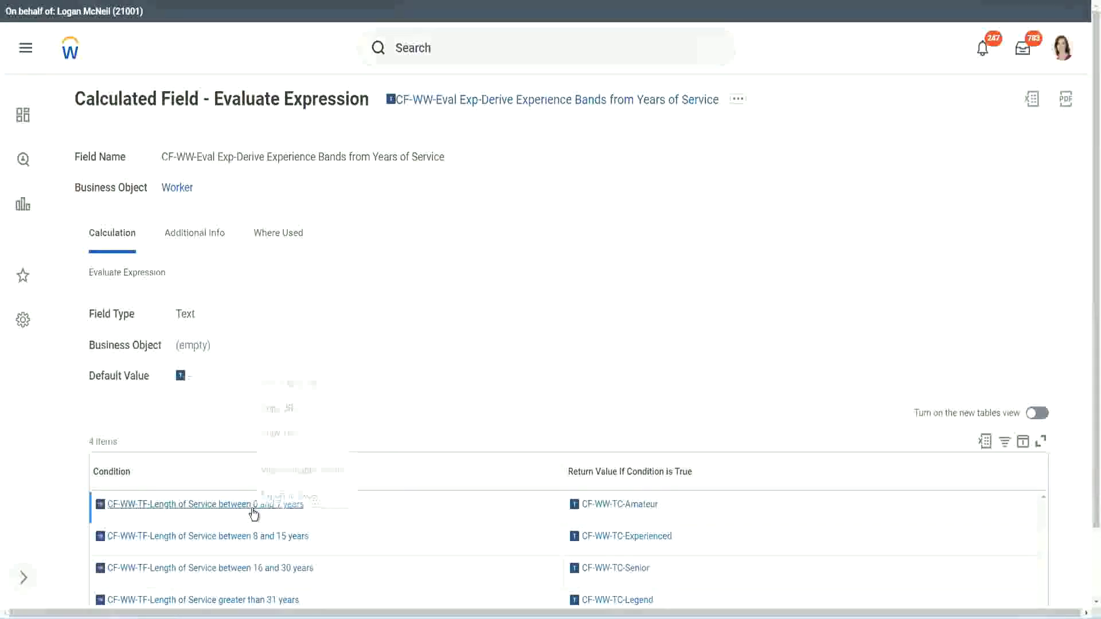
{"action": "left_click", "coordinate": [299, 434]}
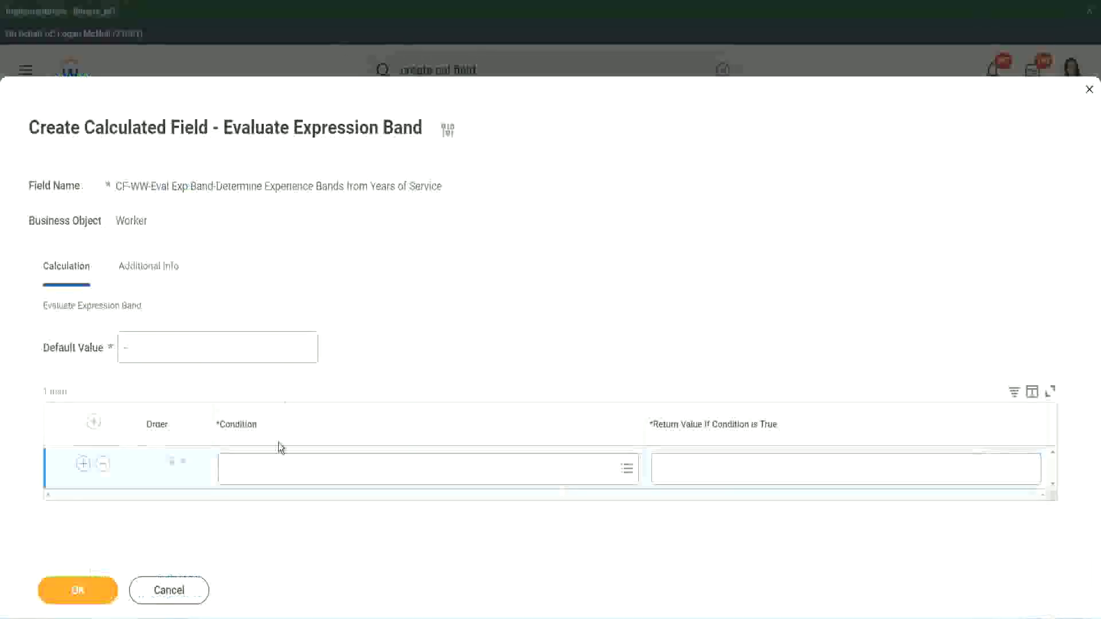
{"action": "left_click", "coordinate": [280, 475]}
{"action": "key", "text": "ctrl+v"}
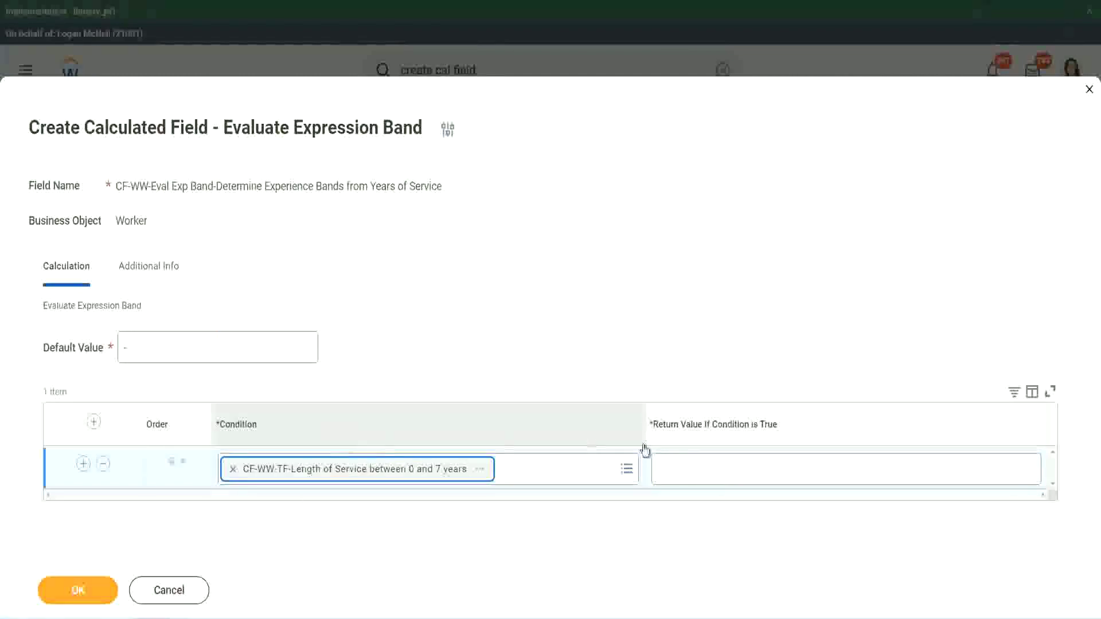
{"action": "left_click", "coordinate": [695, 459]}
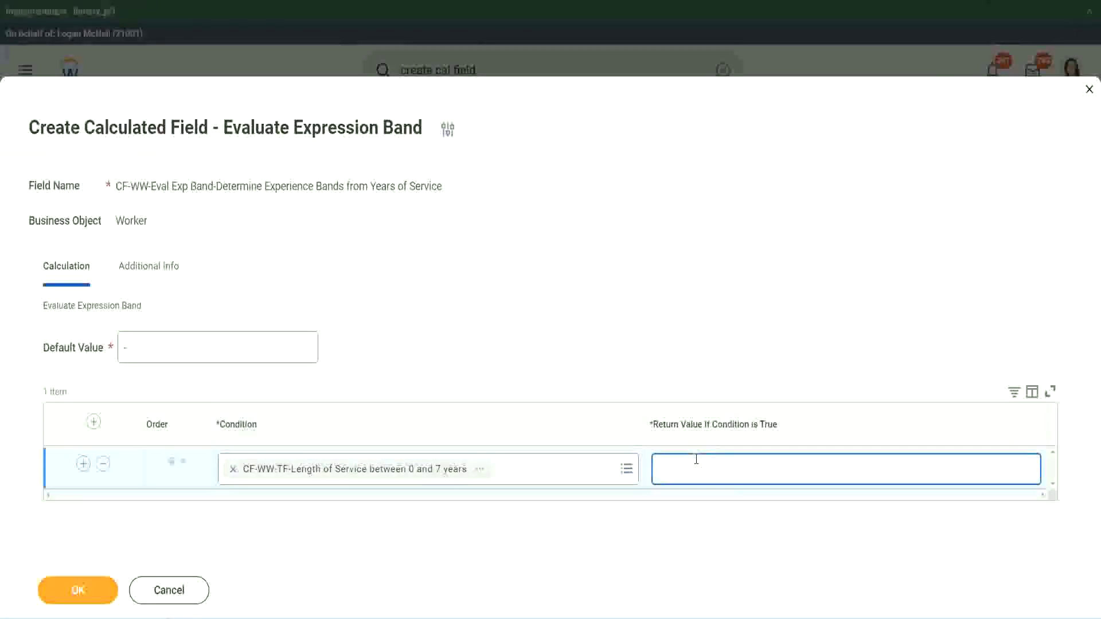
{"action": "type", "text": "Amateur"}
{"action": "left_click", "coordinate": [83, 463]}
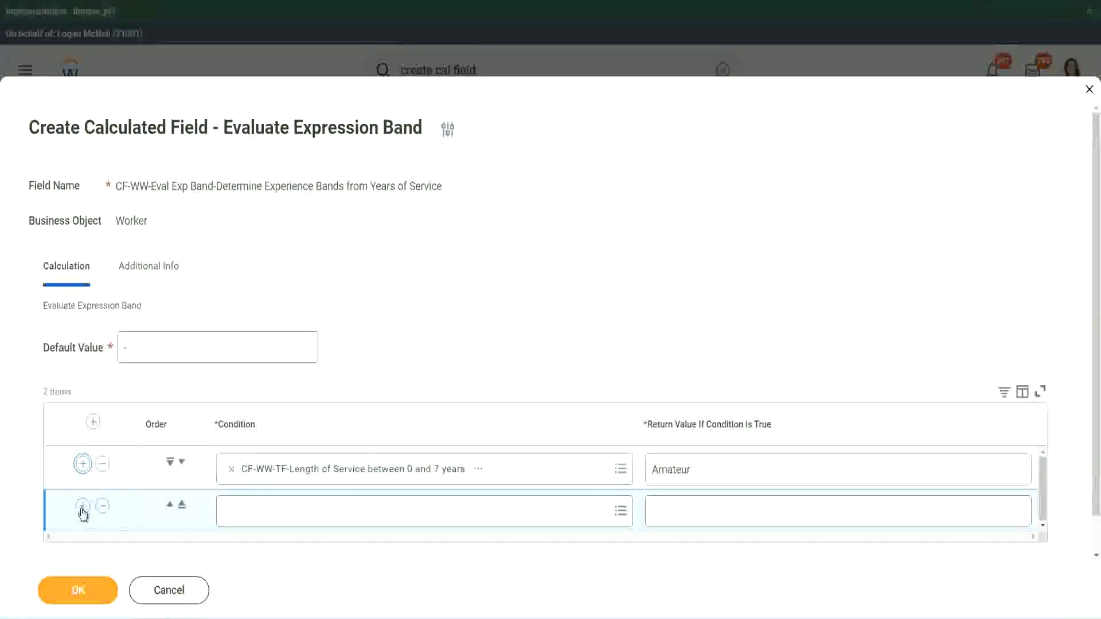
- Add two more rows and place the 16-to-30-years Length of Service condition in row 3
{"action": "left_click", "coordinate": [83, 509]}
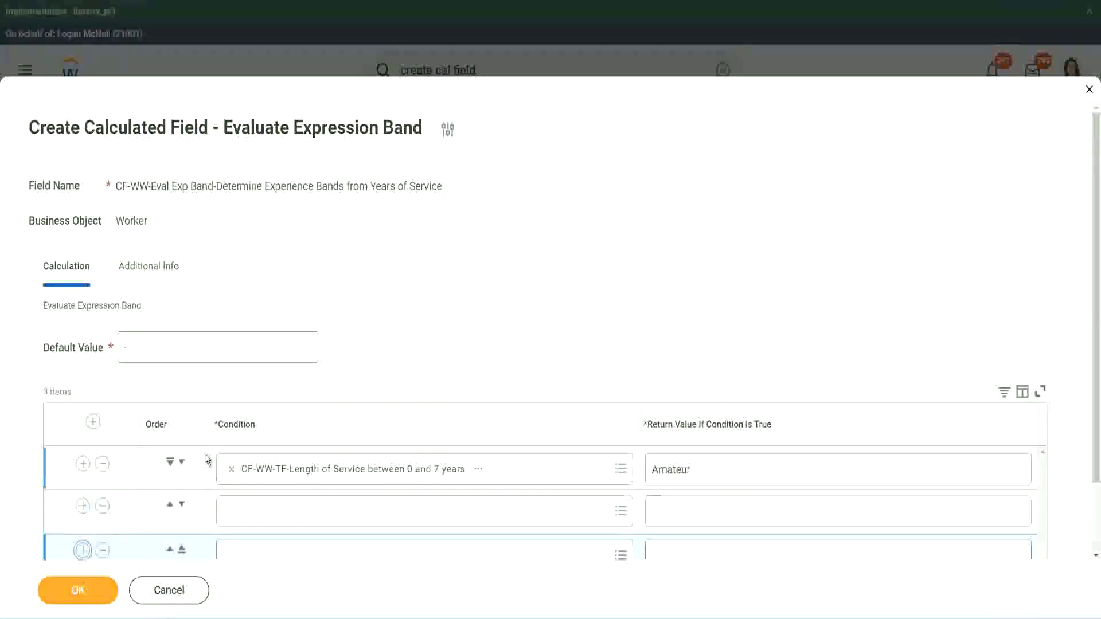
{"action": "scroll", "coordinate": [204, 454], "scroll_direction": "down", "scroll_amount": 2}
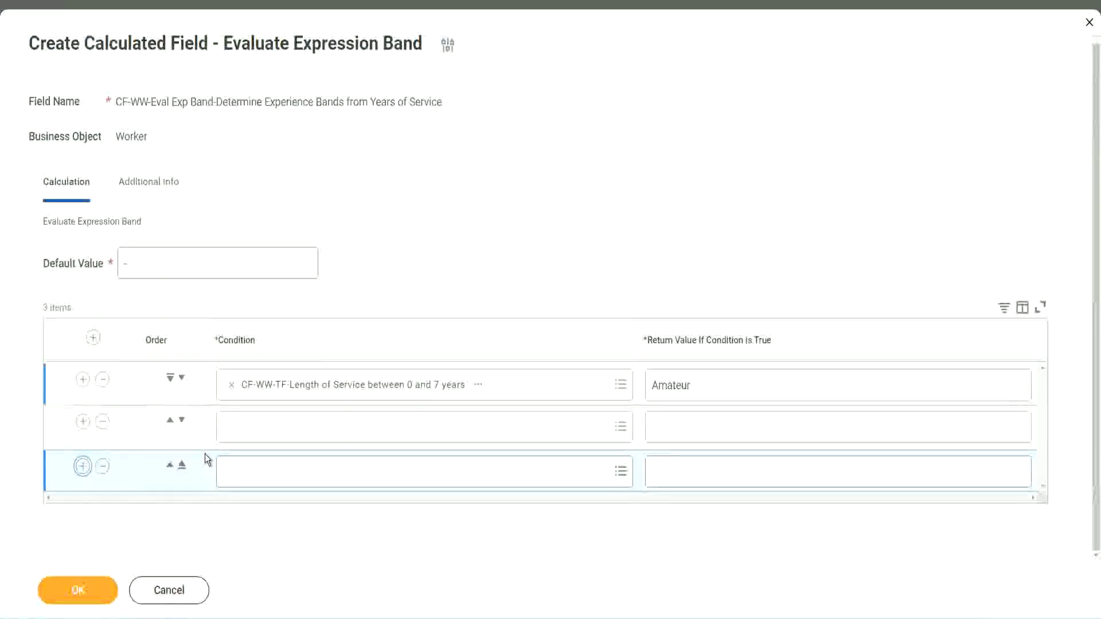
{"action": "left_click", "coordinate": [83, 466]}
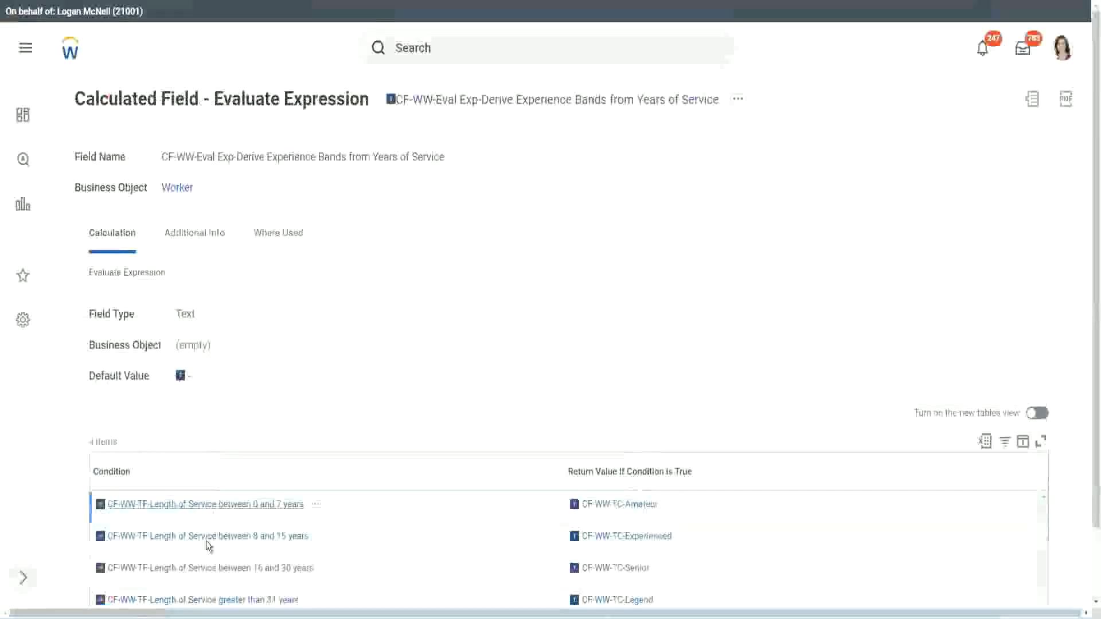
{"action": "right_click", "coordinate": [205, 567]}
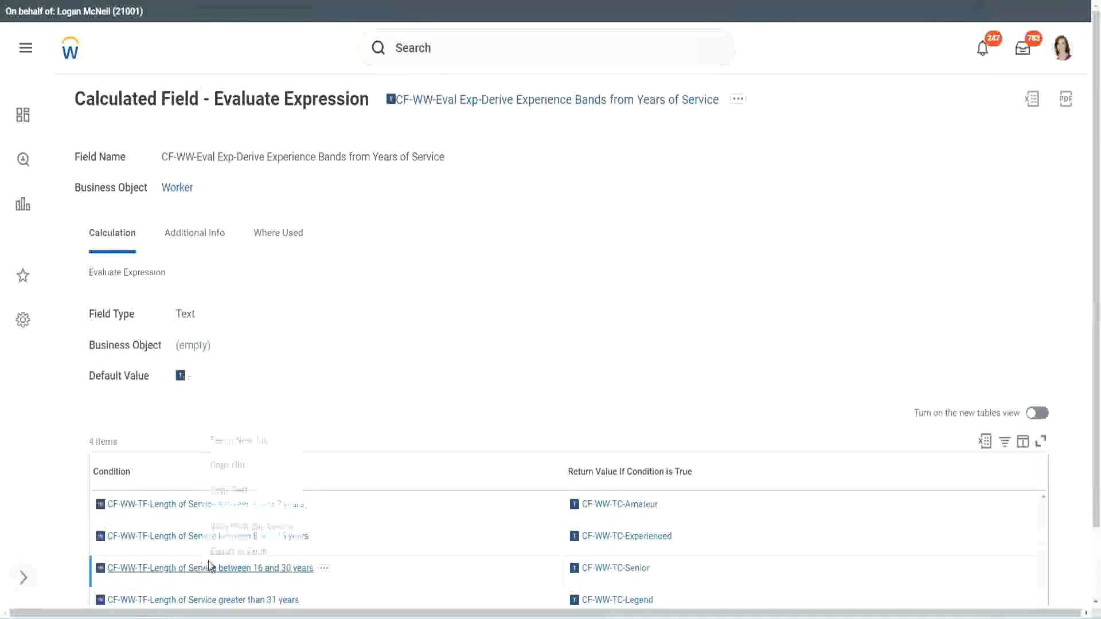
{"action": "left_click", "coordinate": [262, 487]}
{"action": "key", "text": "alt+Tab"}
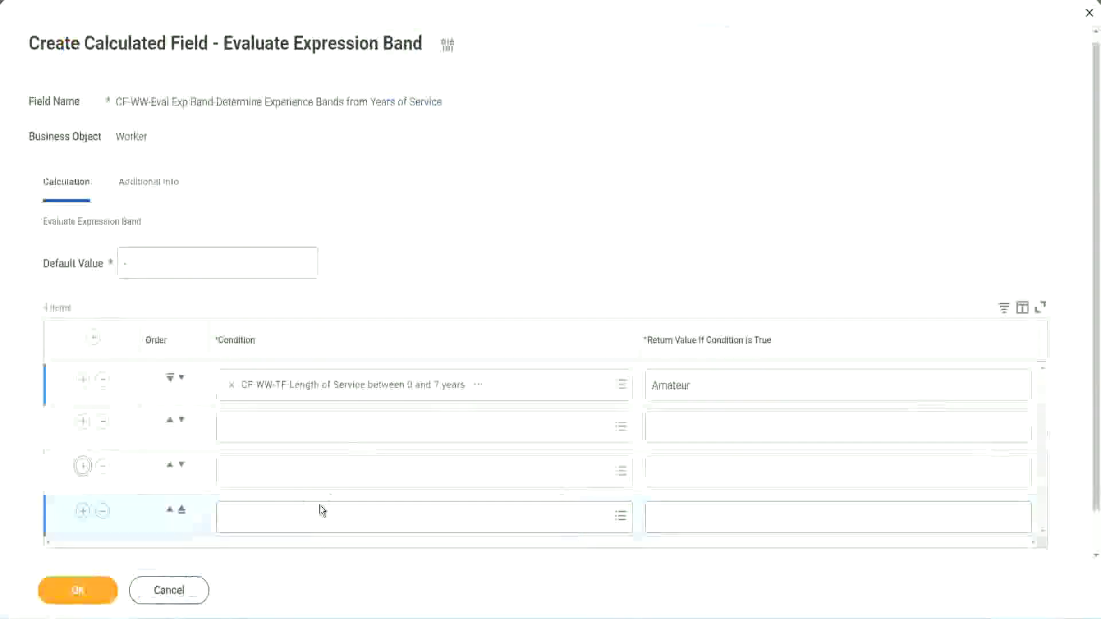
{"action": "left_click", "coordinate": [281, 426]}
{"action": "key", "text": "ctrl+v"}
{"action": "key", "text": "Return"}
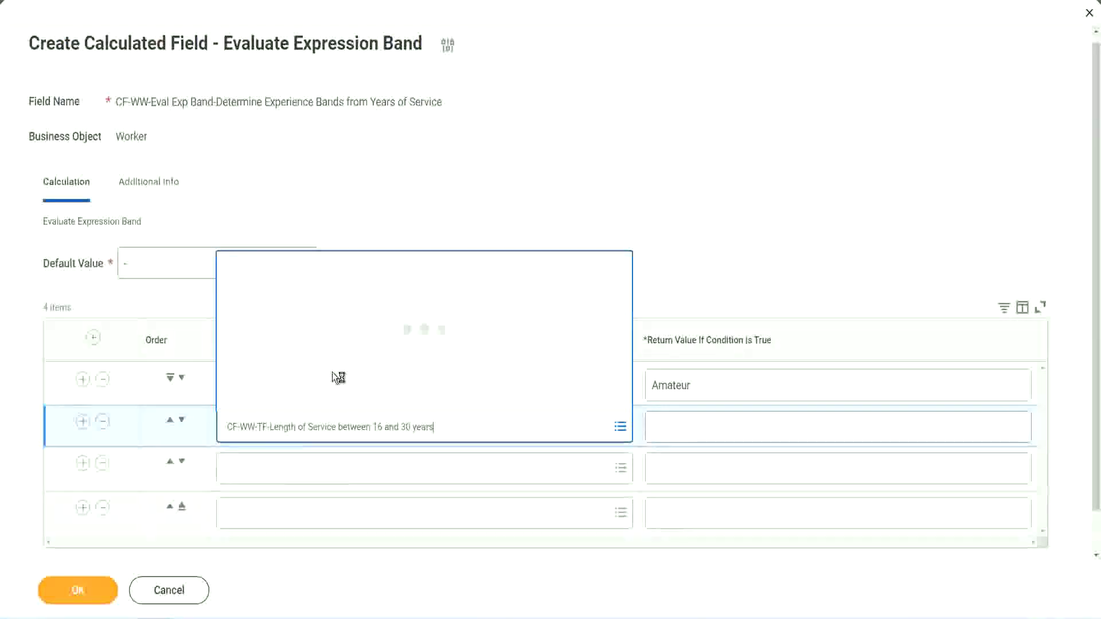
{"action": "left_click", "coordinate": [181, 420]}
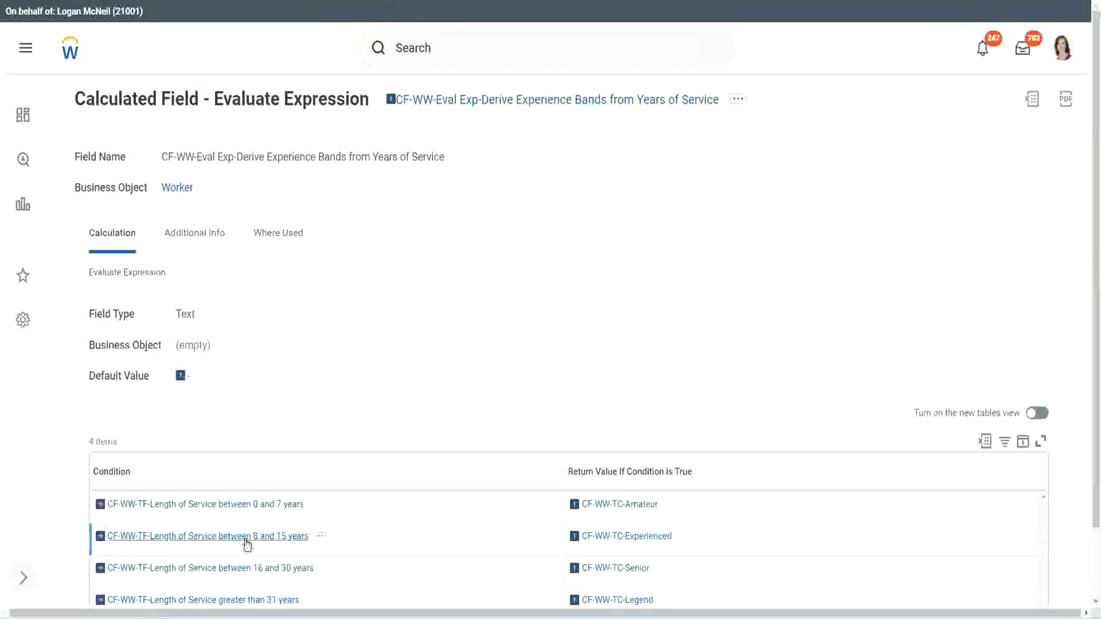
- Fill row 2 with the 8-to-15-years condition and row 4 with greater than 31 years
{"action": "right_click", "coordinate": [247, 539]}
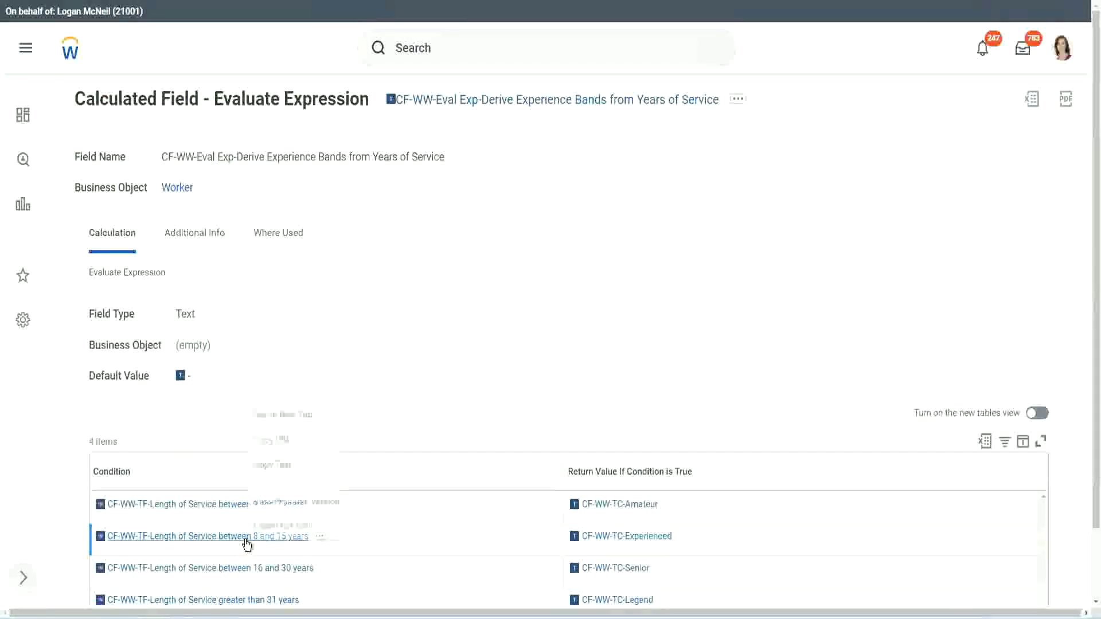
{"action": "left_click", "coordinate": [283, 462]}
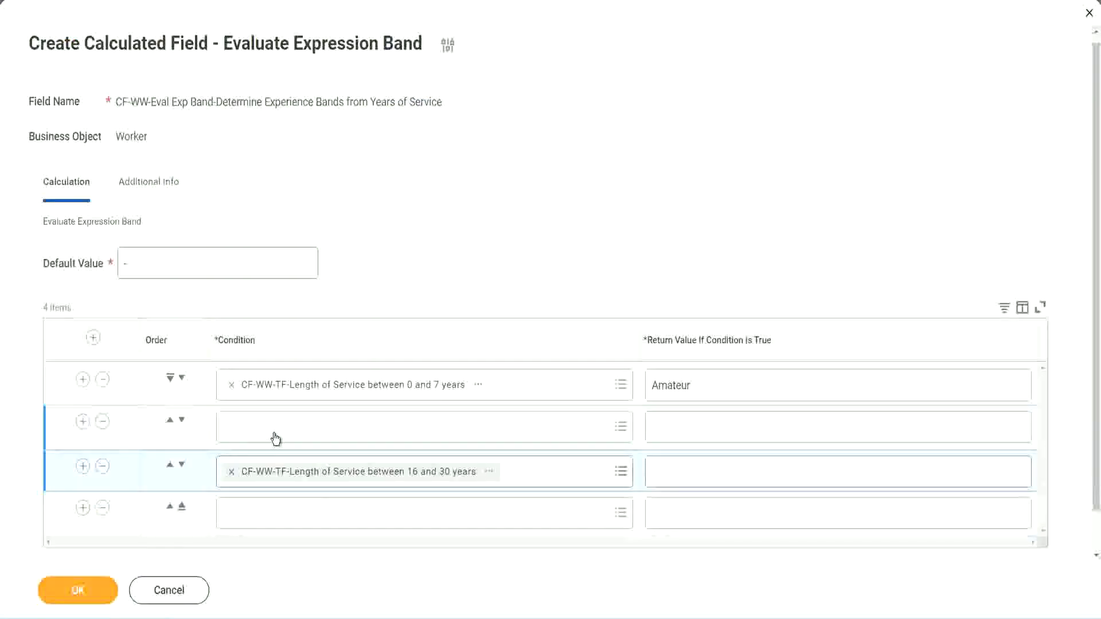
{"action": "left_click", "coordinate": [276, 440]}
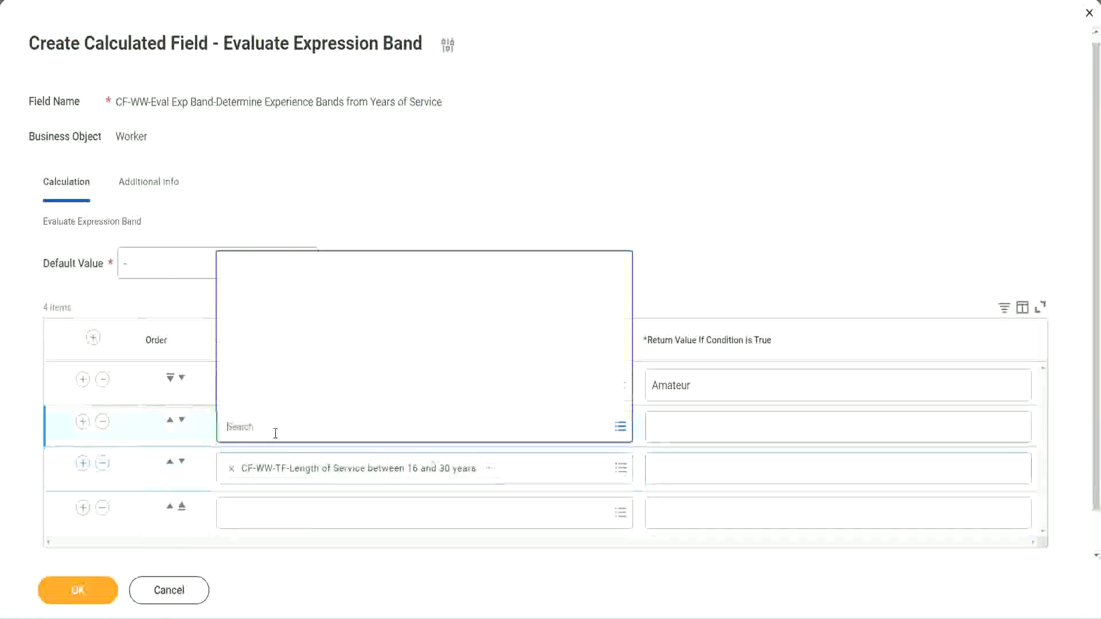
{"action": "key", "text": "ctrl+v"}
{"action": "key", "text": "Return"}
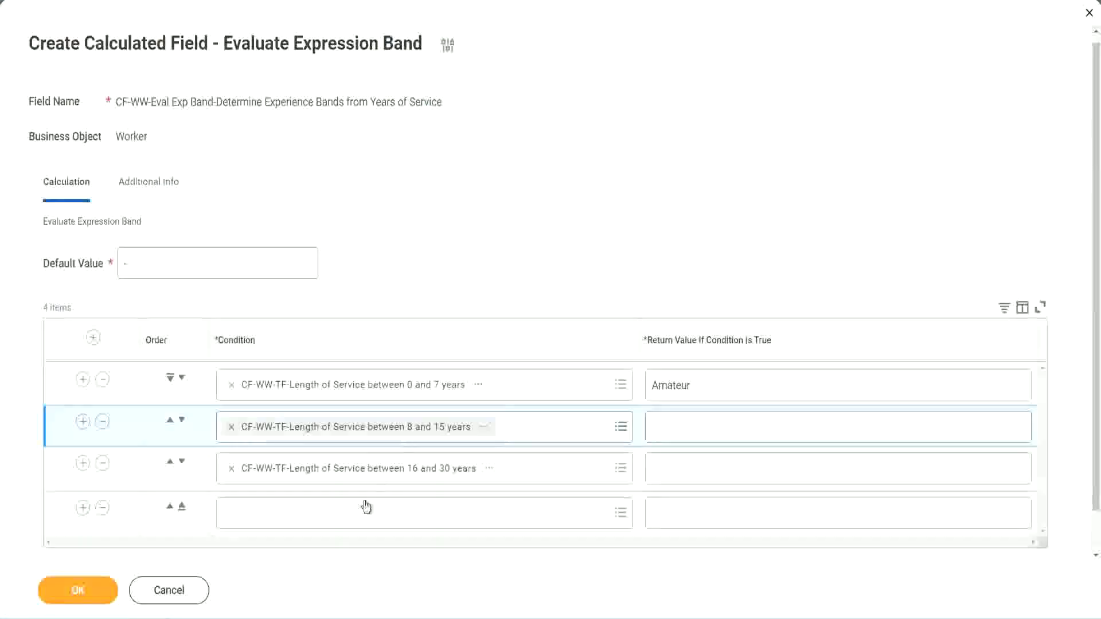
{"action": "left_click", "coordinate": [319, 510]}
{"action": "key", "text": "ctrl+v"}
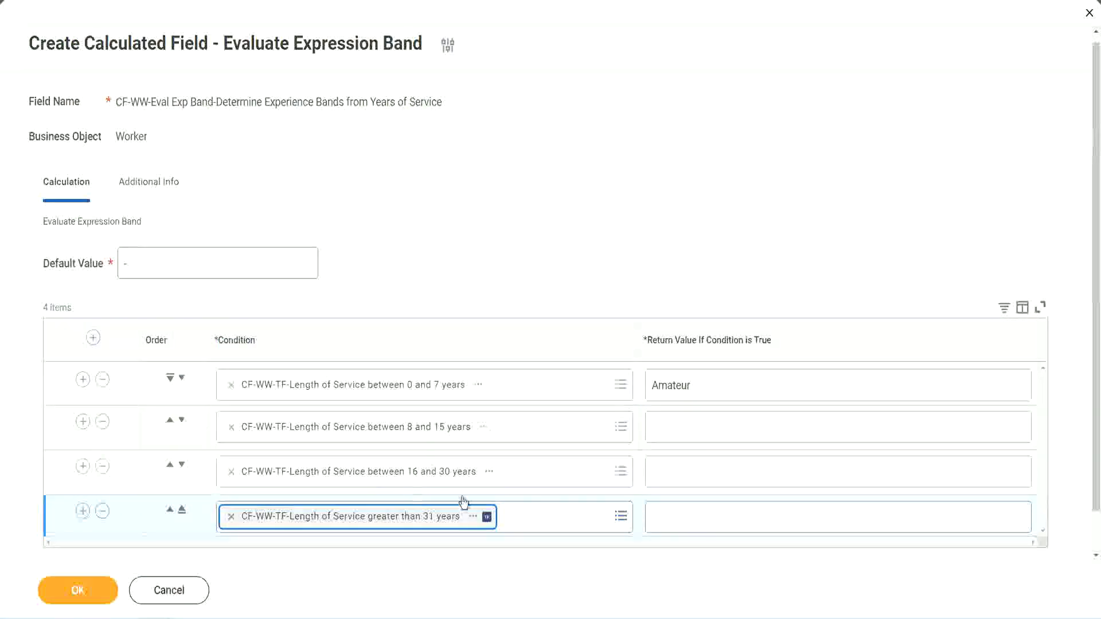
- Enter return values Legend, Senior and Experienced for rows 4, 3 and 2, then submit the field
{"action": "left_click", "coordinate": [724, 516]}
{"action": "type", "text": "Le"}
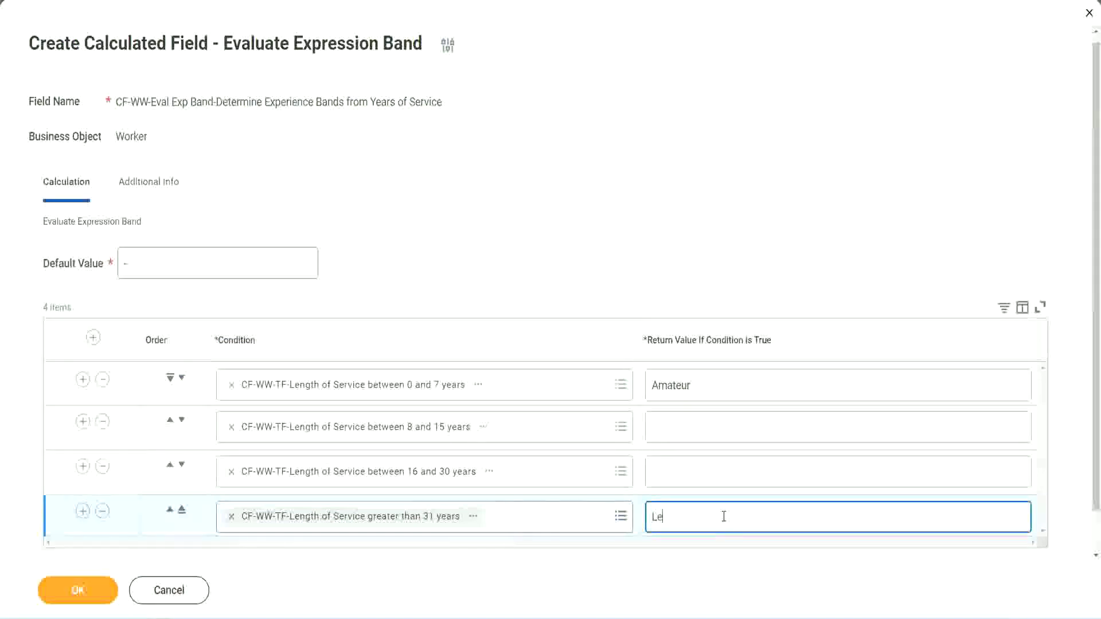
{"action": "type", "text": "gend"}
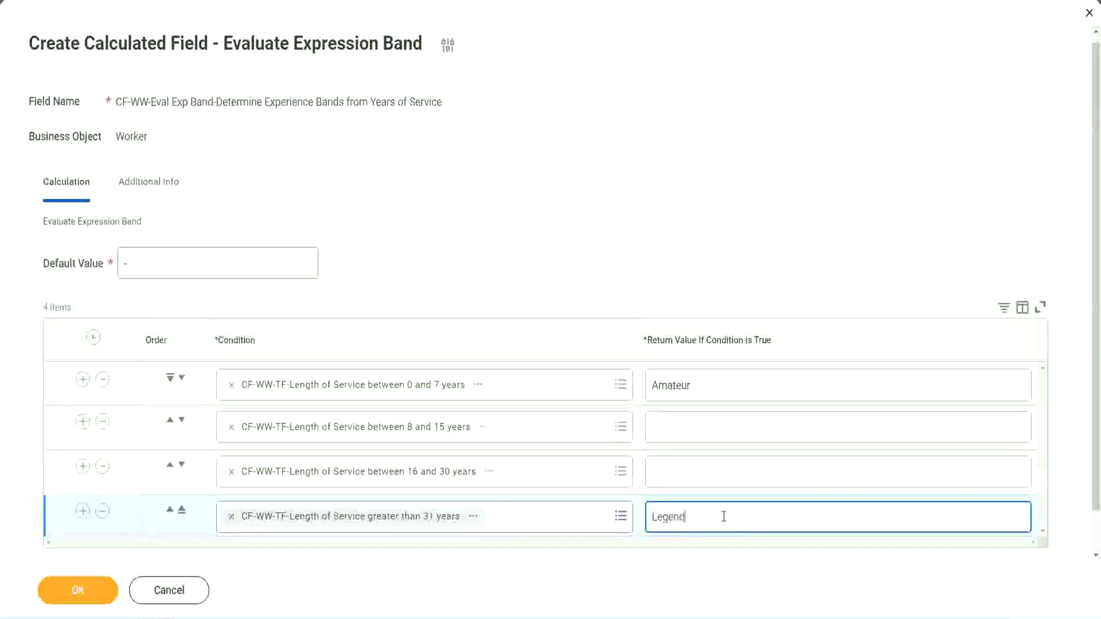
{"action": "left_click", "coordinate": [677, 470]}
{"action": "type", "text": "S"}
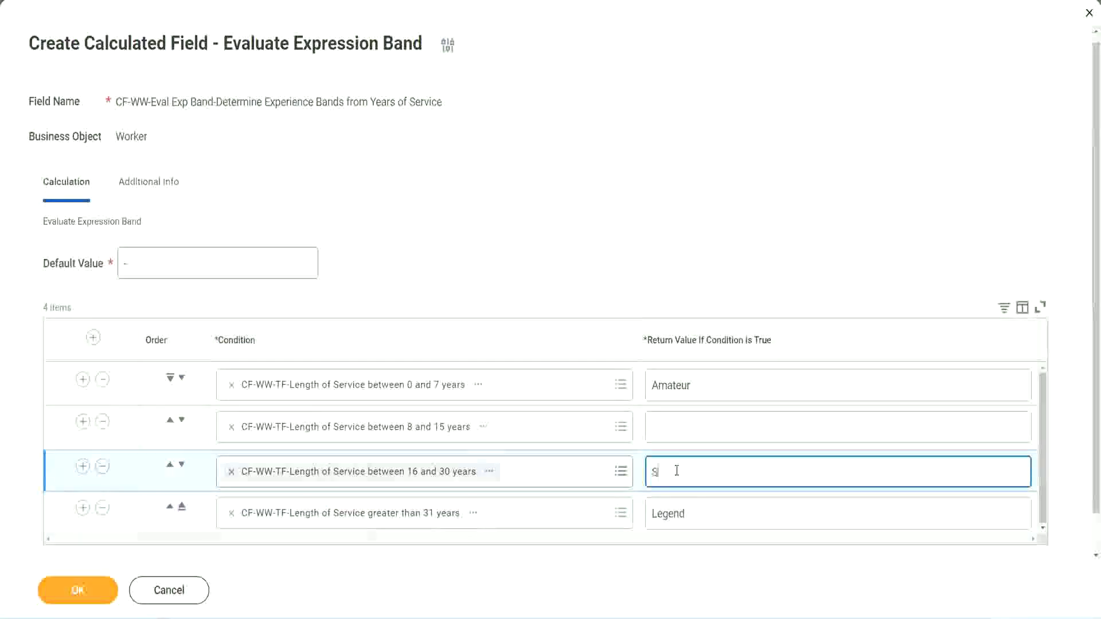
{"action": "type", "text": "enior"}
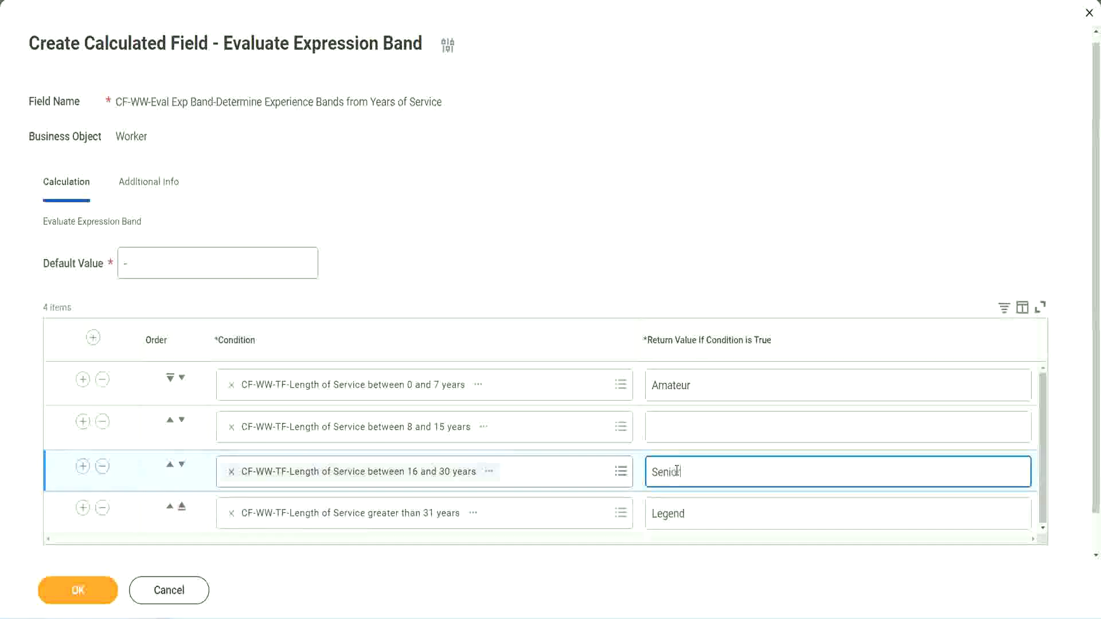
{"action": "left_click", "coordinate": [695, 429]}
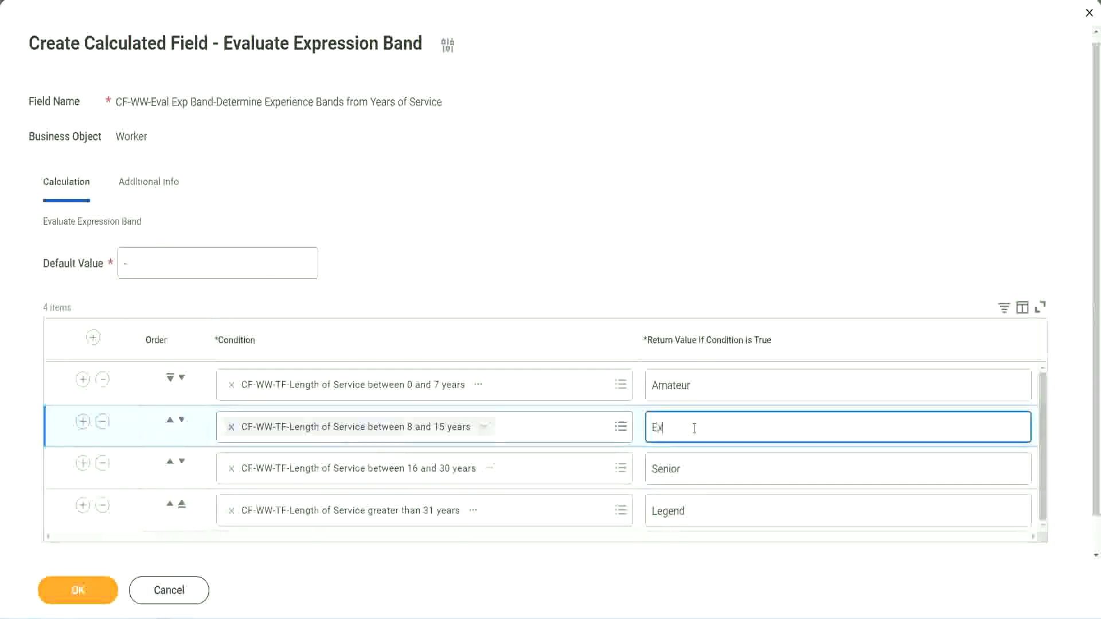
{"action": "type", "text": "Experienced"}
{"action": "left_click", "coordinate": [114, 593]}
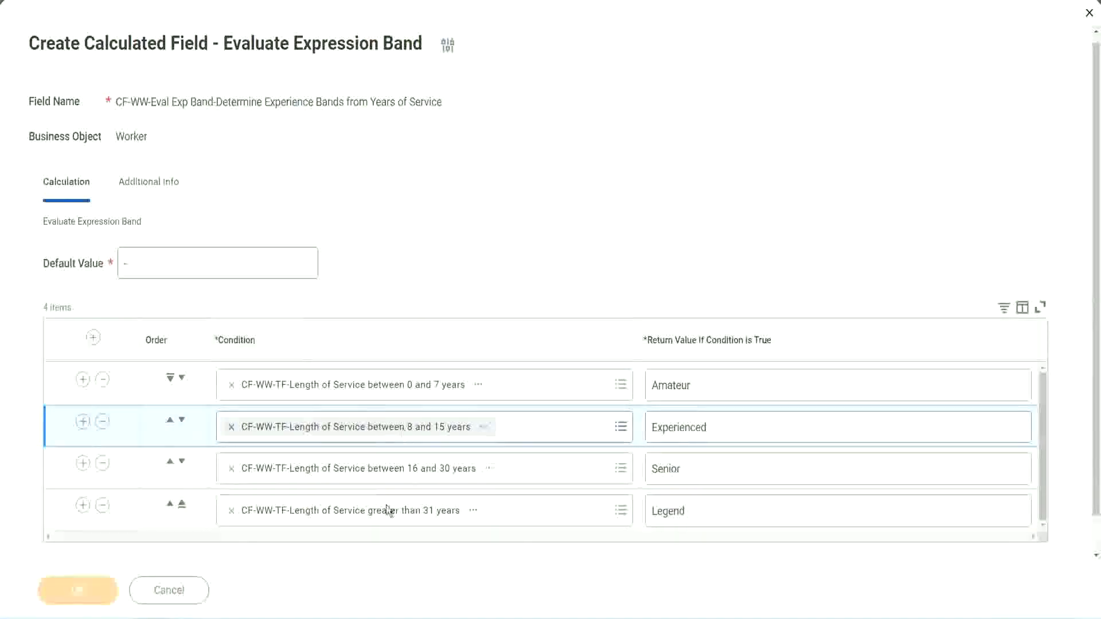
- Review the saved Amateur, Experienced, Senior and Legend return values in the condition table
{"action": "scroll", "coordinate": [377, 350], "scroll_direction": "down", "scroll_amount": 3}
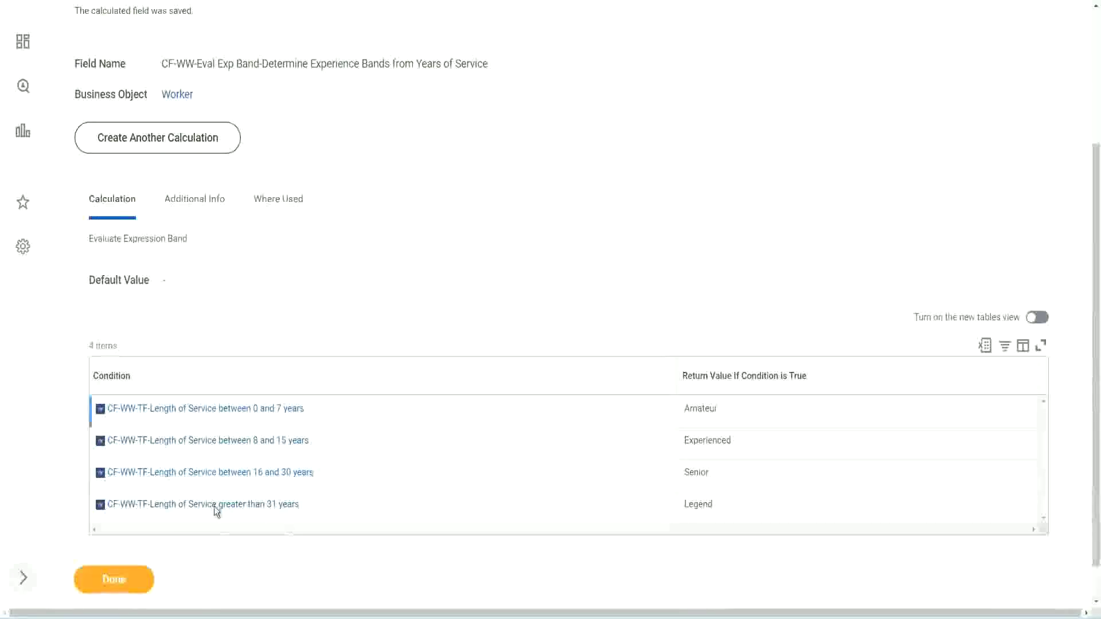
{"action": "double_click", "coordinate": [702, 408]}
{"action": "double_click", "coordinate": [707, 440]}
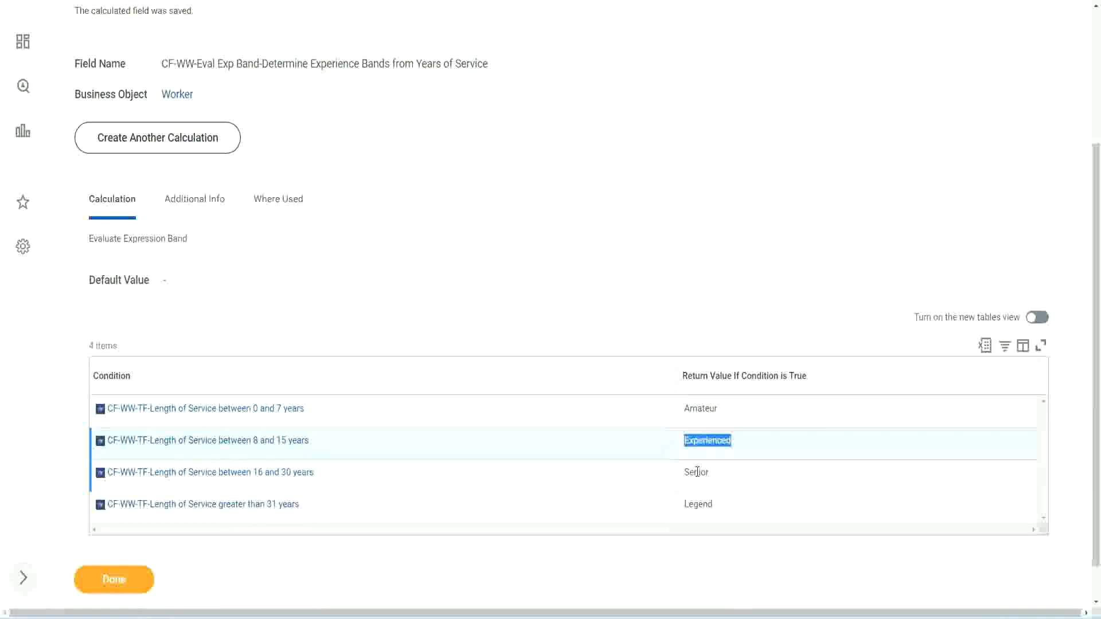
{"action": "double_click", "coordinate": [697, 472]}
{"action": "left_click", "coordinate": [701, 503]}
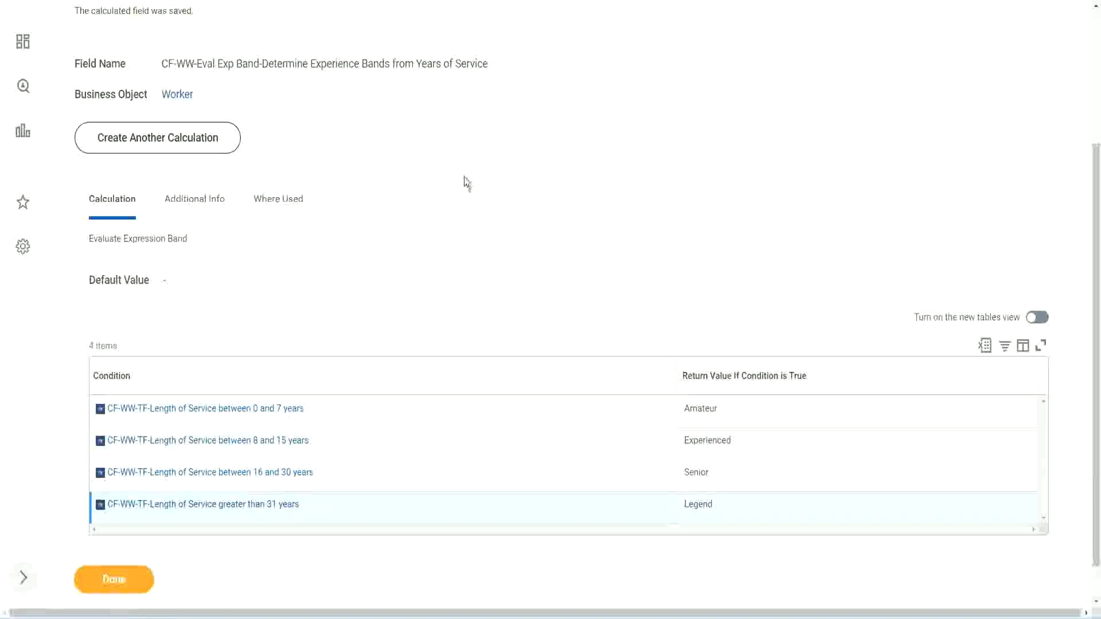
{"action": "scroll", "coordinate": [465, 182], "scroll_direction": "up", "scroll_amount": 3}
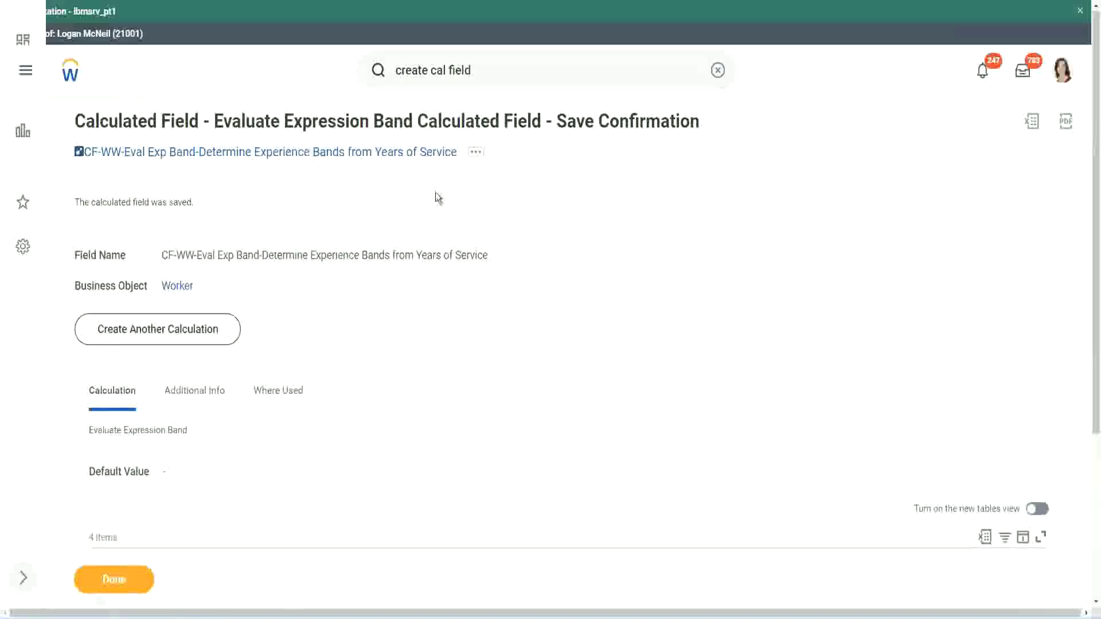
- Copy the saved field's name from its title link
{"action": "right_click", "coordinate": [360, 156]}
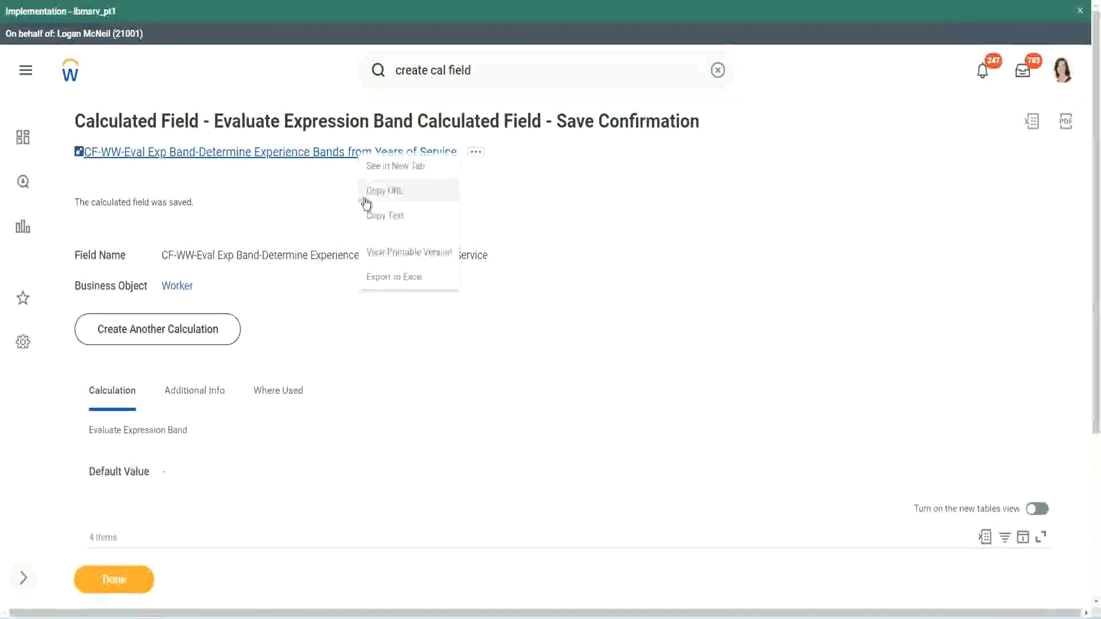
{"action": "left_click", "coordinate": [381, 217]}
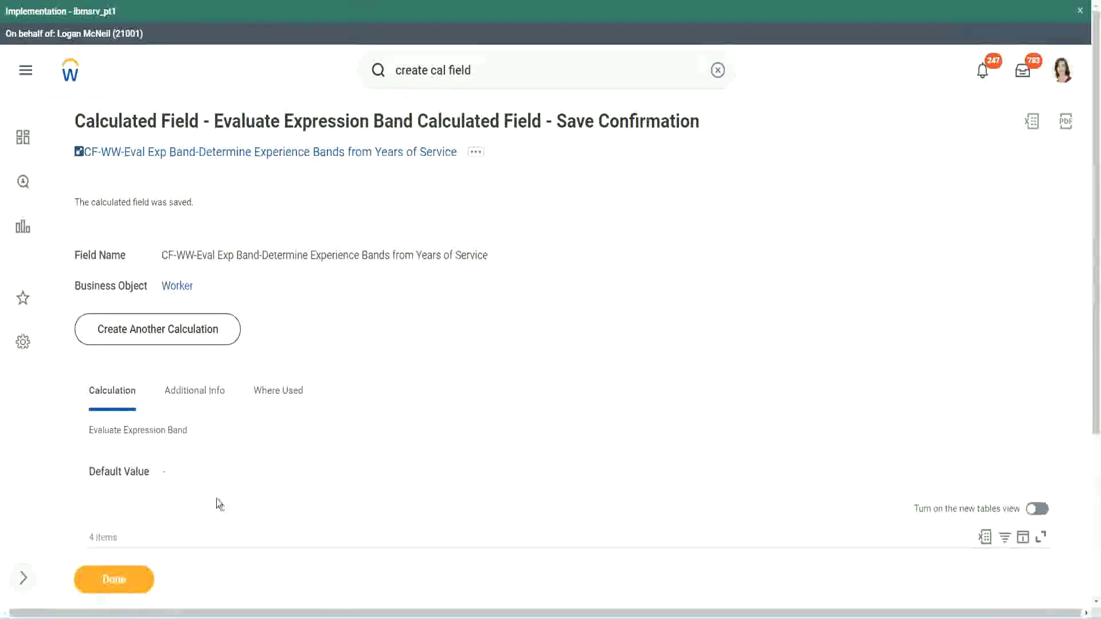
{"action": "scroll", "coordinate": [364, 444], "scroll_direction": "down", "scroll_amount": 3}
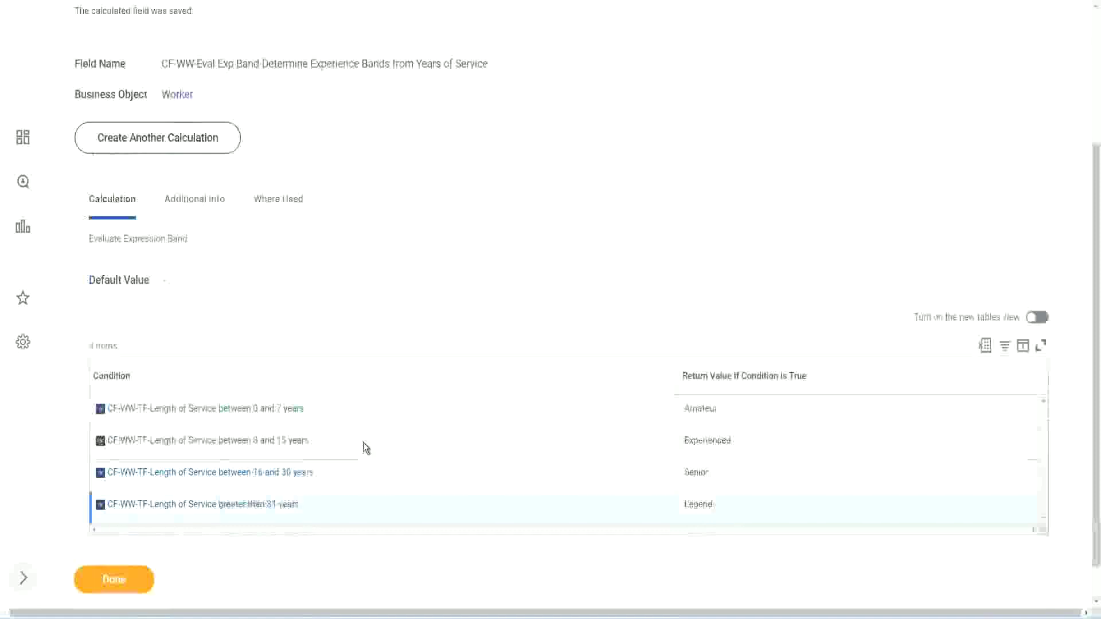
{"action": "scroll", "coordinate": [364, 416], "scroll_direction": "down", "scroll_amount": 1}
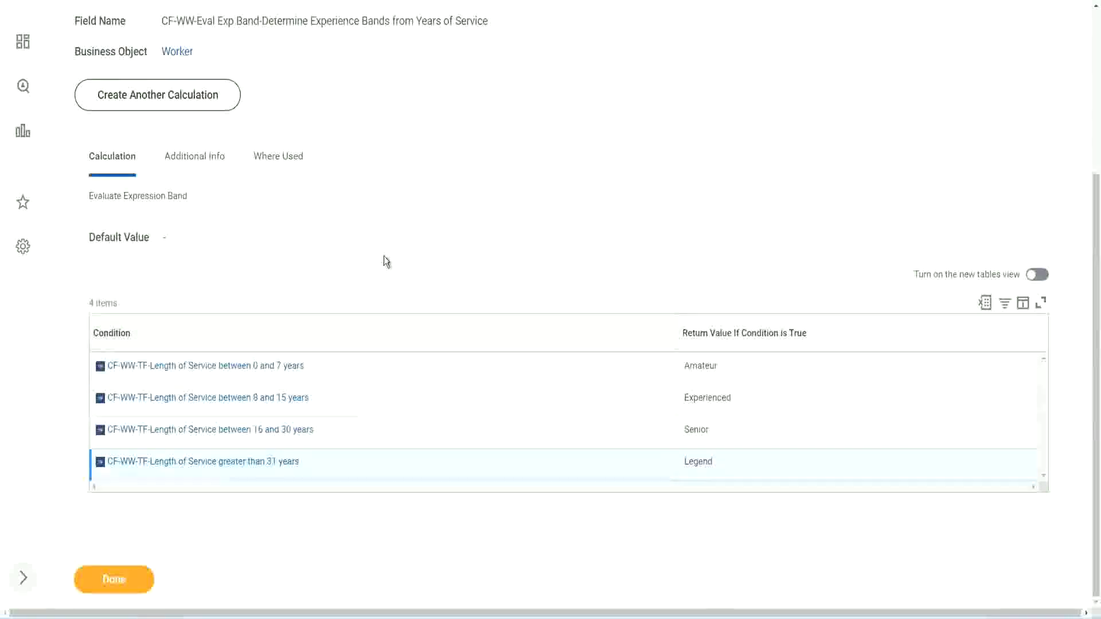
{"action": "scroll", "coordinate": [383, 256], "scroll_direction": "up", "scroll_amount": 2}
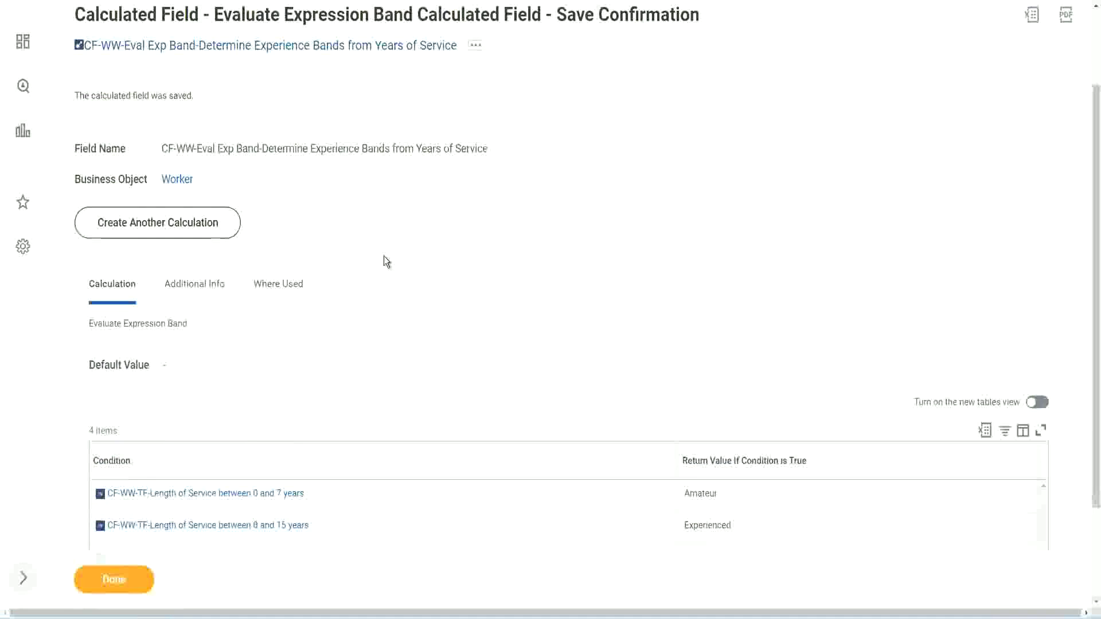
{"action": "scroll", "coordinate": [383, 256], "scroll_direction": "down", "scroll_amount": 2}
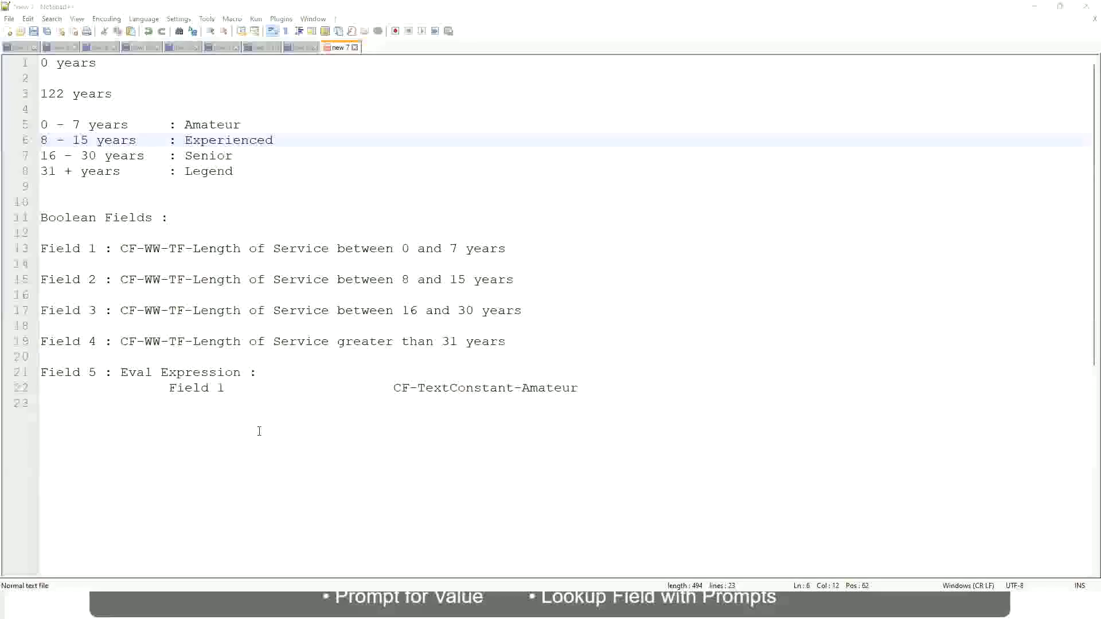
{"action": "key", "text": "alt+Tab"}
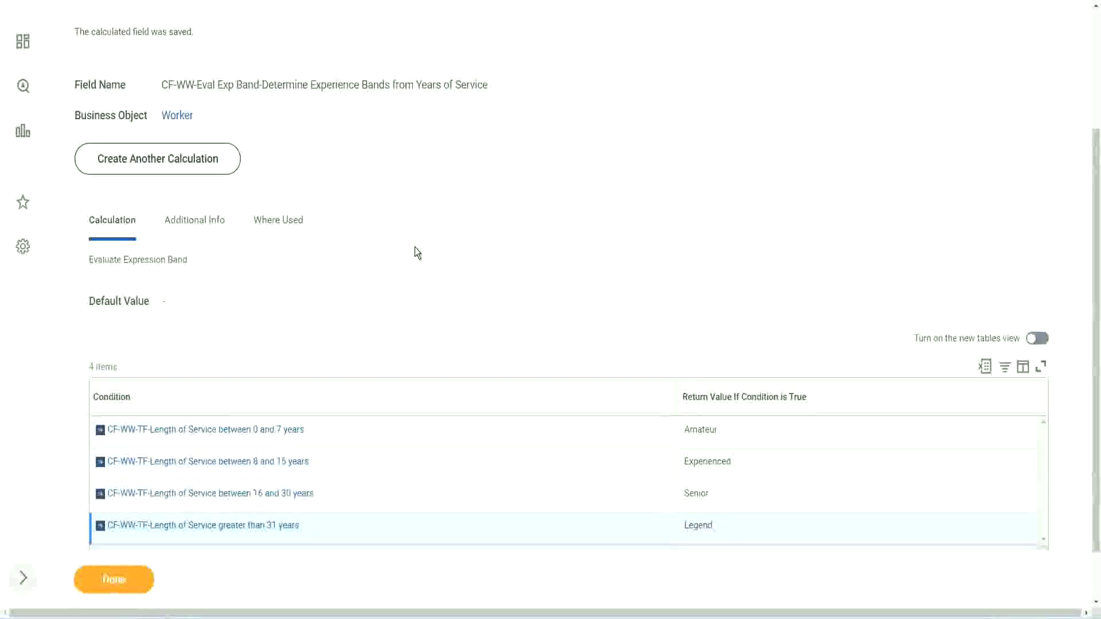
- Finish the confirmation and open WW Employee Details for editing via Custom Report > Edit
{"action": "scroll", "coordinate": [417, 253], "scroll_direction": "down", "scroll_amount": 1}
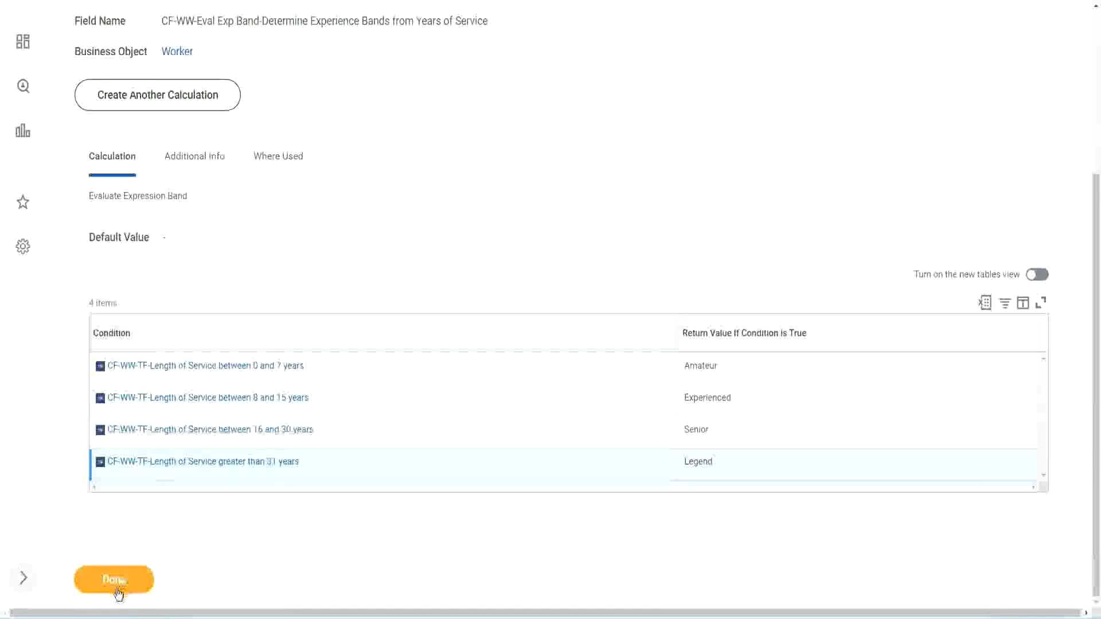
{"action": "left_click", "coordinate": [117, 581]}
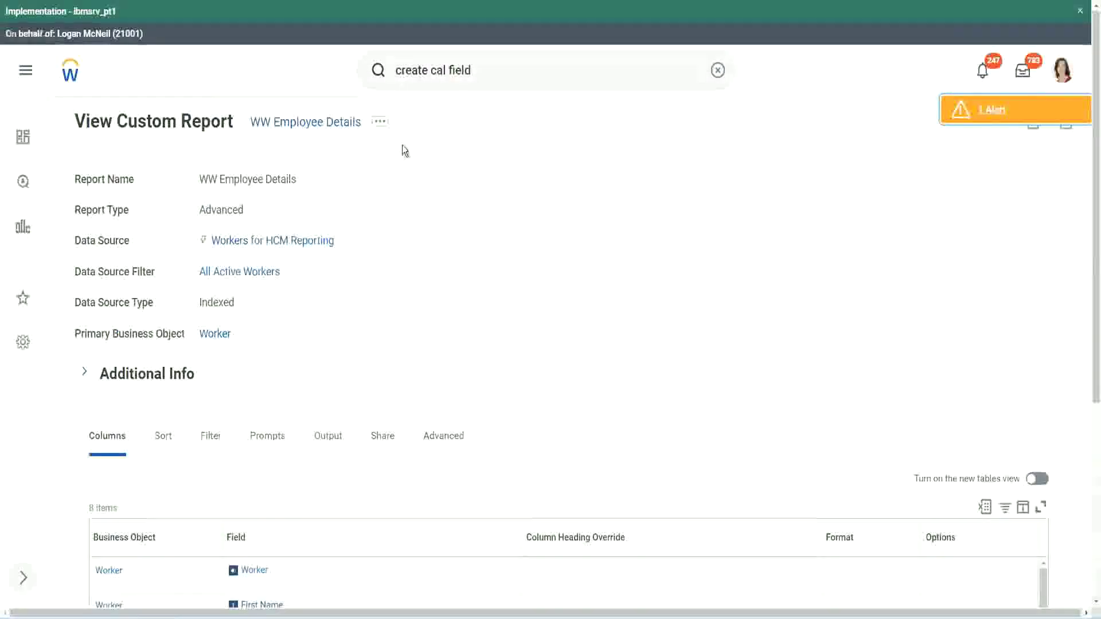
{"action": "left_click", "coordinate": [380, 121]}
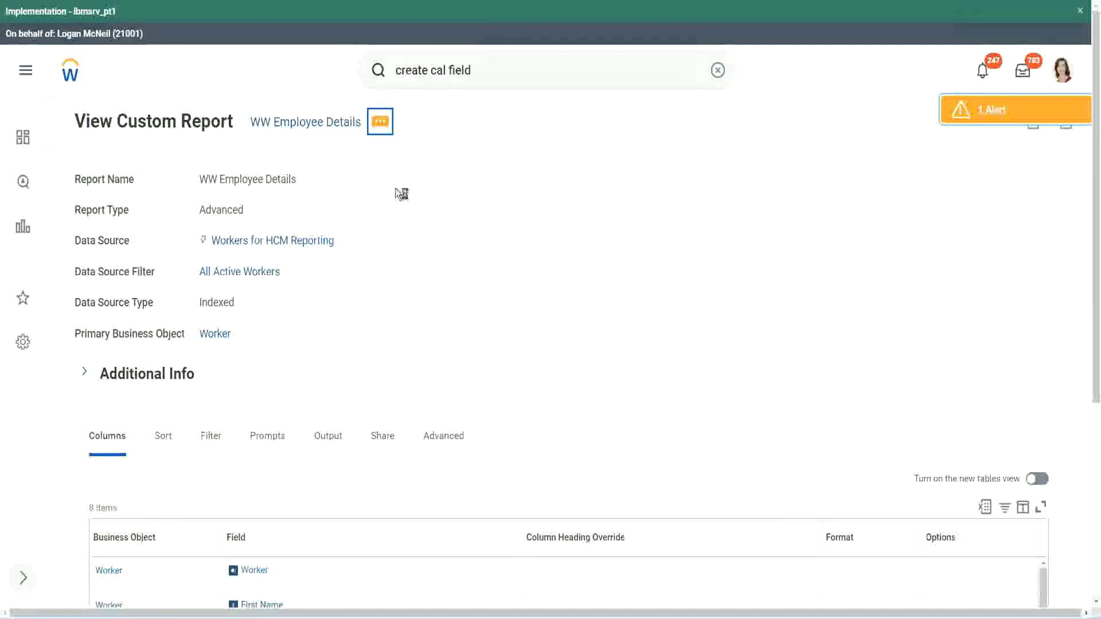
{"action": "mouse_move", "coordinate": [450, 181]}
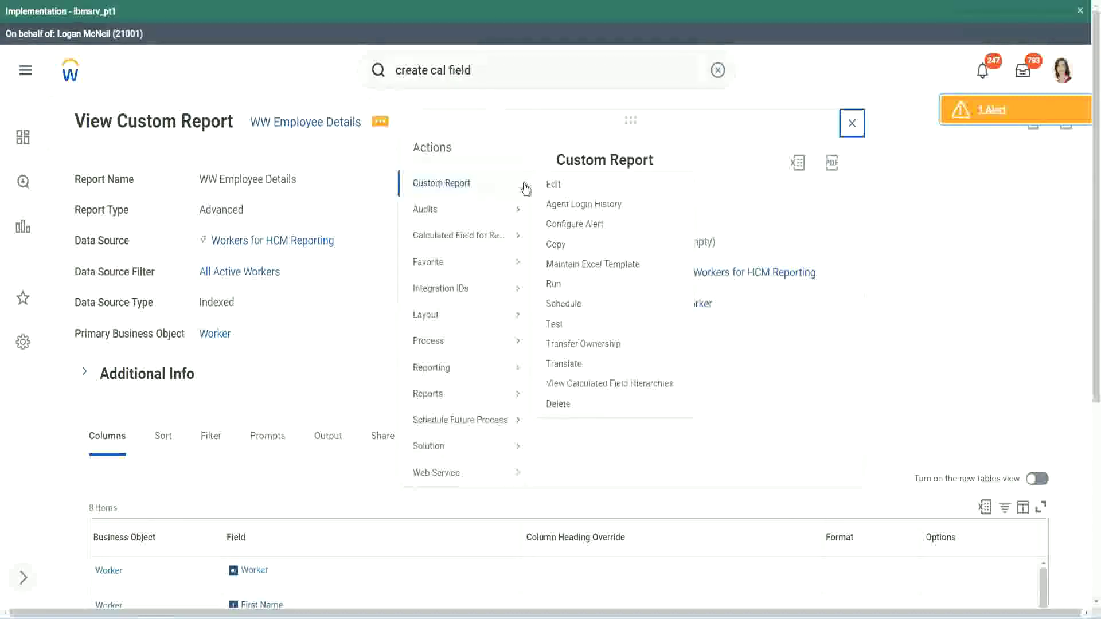
{"action": "left_click", "coordinate": [558, 189]}
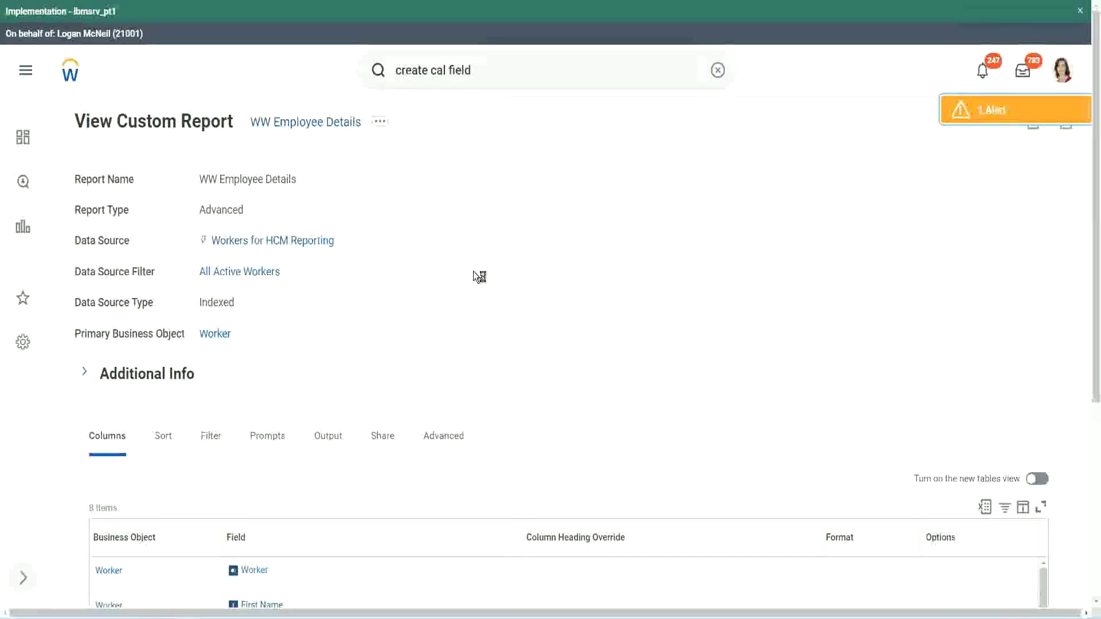
{"action": "scroll", "coordinate": [479, 277], "scroll_direction": "down", "scroll_amount": 1}
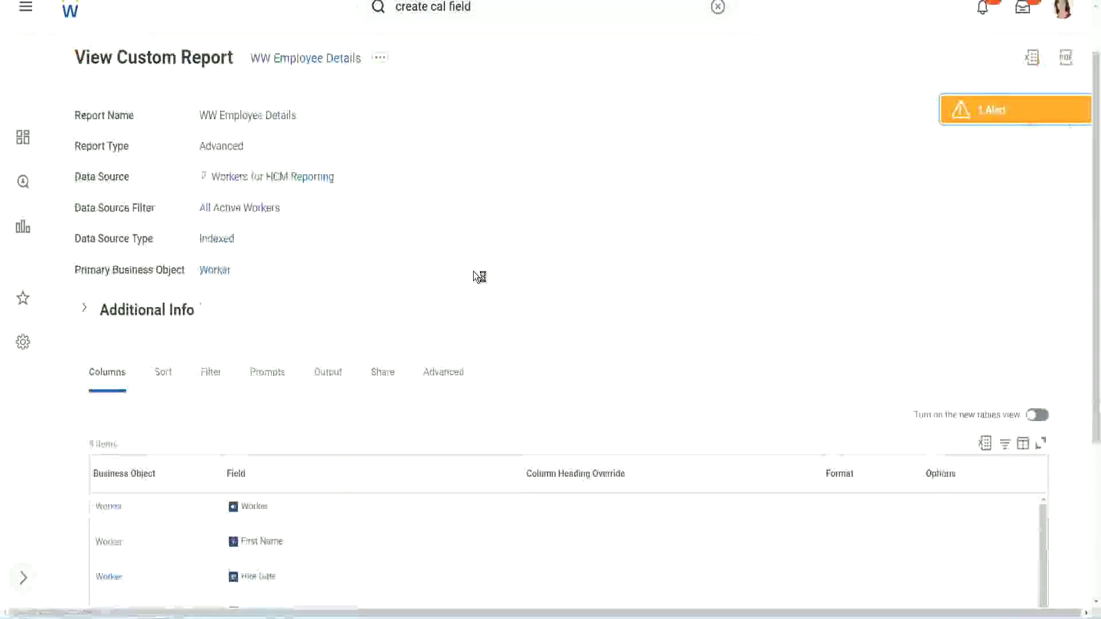
- Add a new column row below the Experience Bands column in the report definition
{"action": "scroll", "coordinate": [479, 277], "scroll_direction": "down", "scroll_amount": 3}
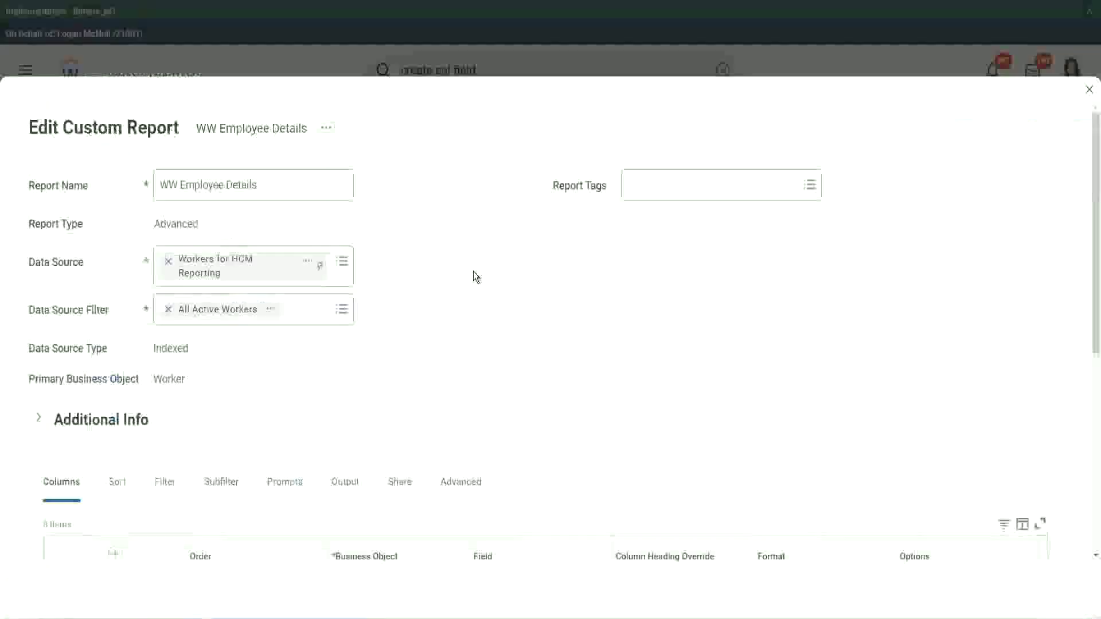
{"action": "scroll", "coordinate": [475, 277], "scroll_direction": "down", "scroll_amount": 8}
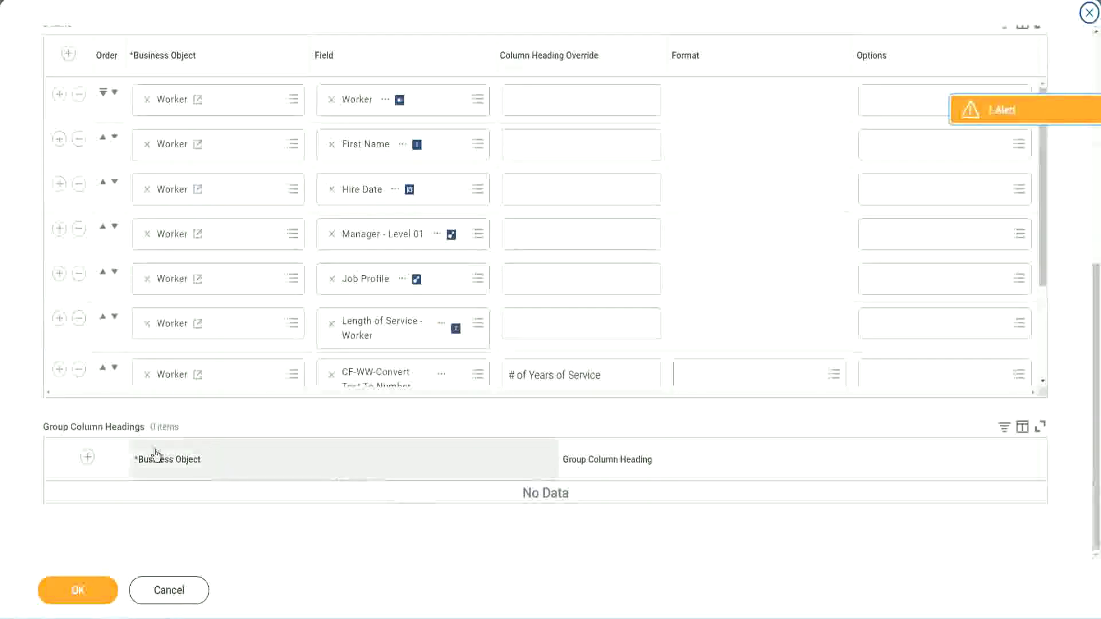
{"action": "scroll", "coordinate": [201, 314], "scroll_direction": "down", "scroll_amount": 3}
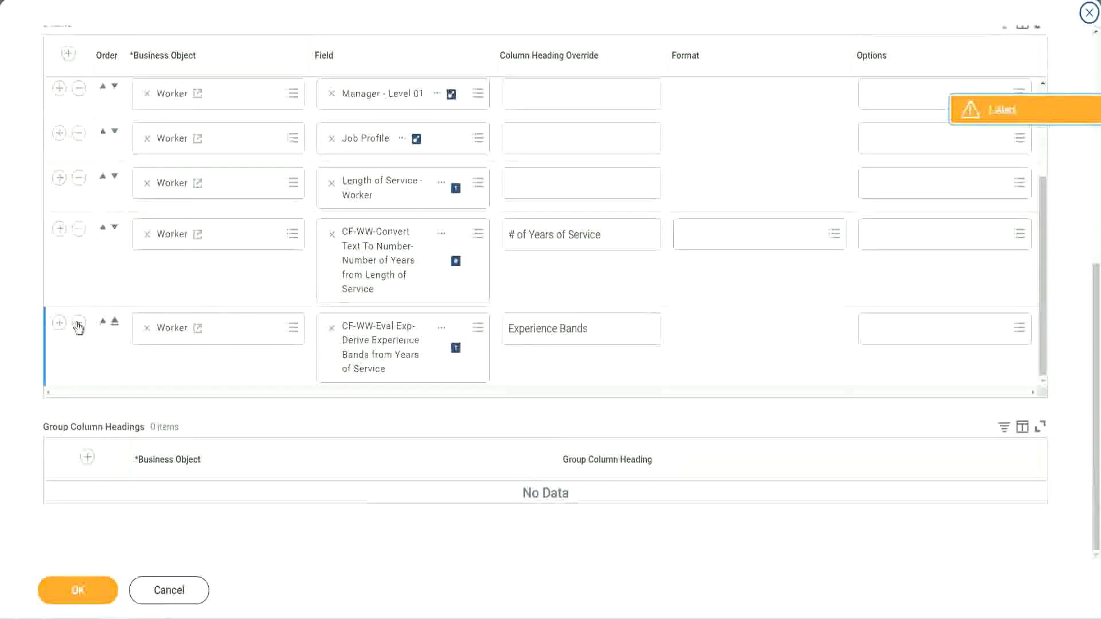
{"action": "left_click", "coordinate": [59, 323]}
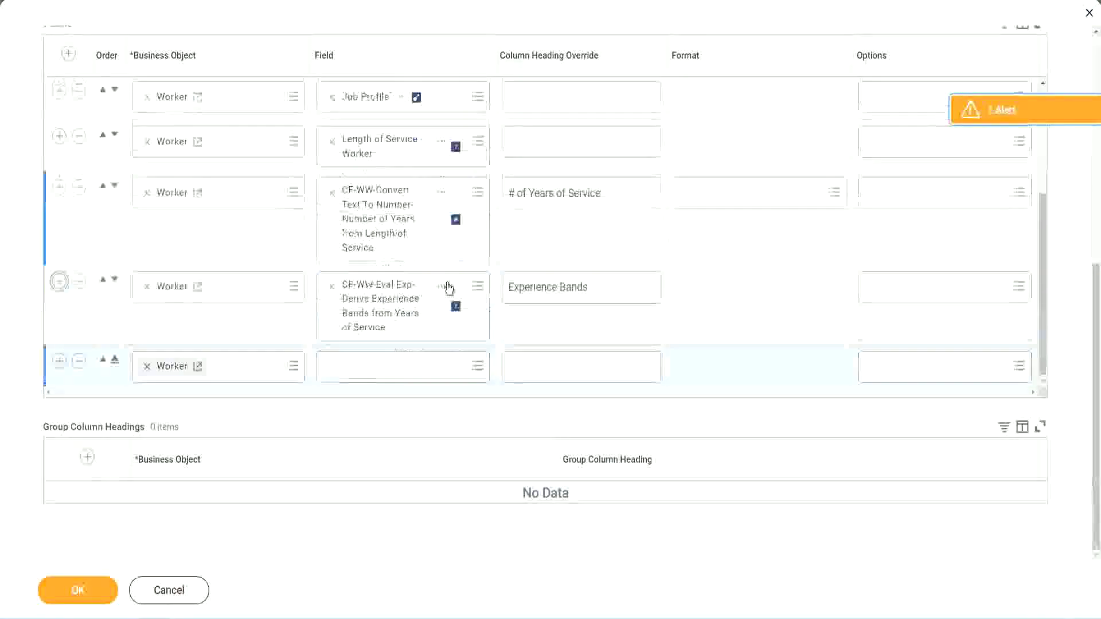
- Search the new row's field for 'CF-WW-Eval Exp Band', reusing the existing field name
{"action": "right_click", "coordinate": [379, 314]}
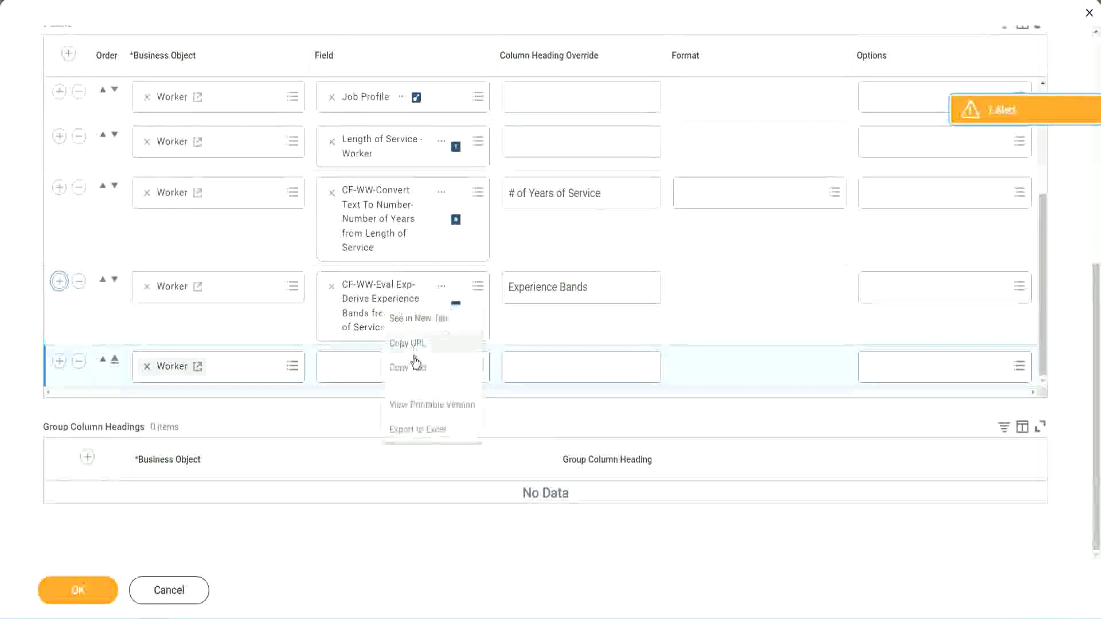
{"action": "left_click", "coordinate": [370, 379]}
{"action": "left_click", "coordinate": [413, 374]}
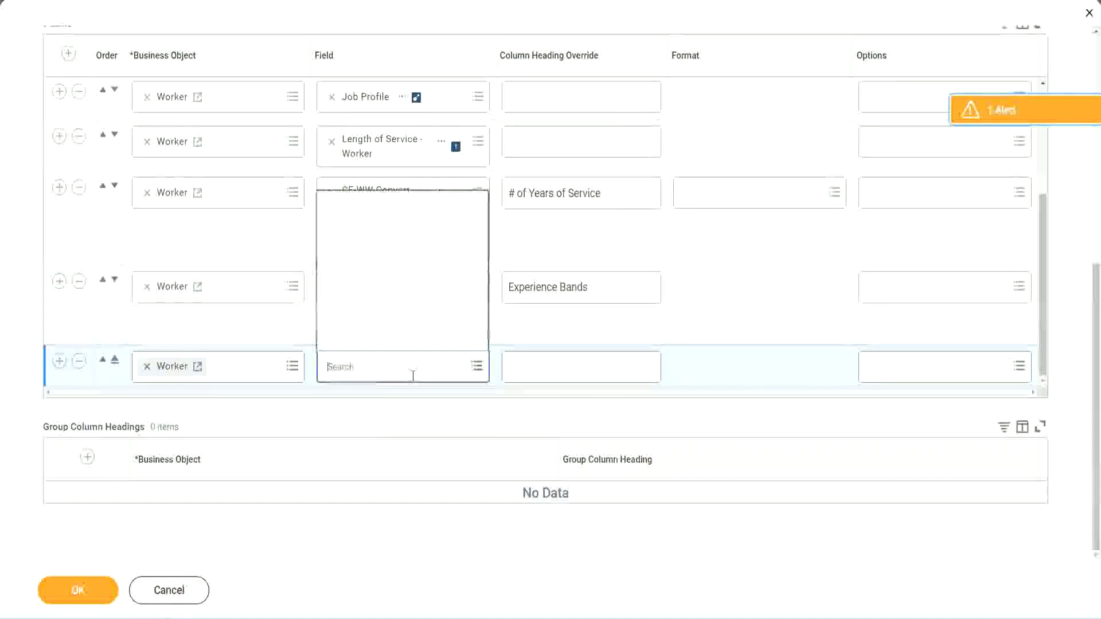
{"action": "type", "text": "CF-WW-Eval Experience Bands from Years of Service"}
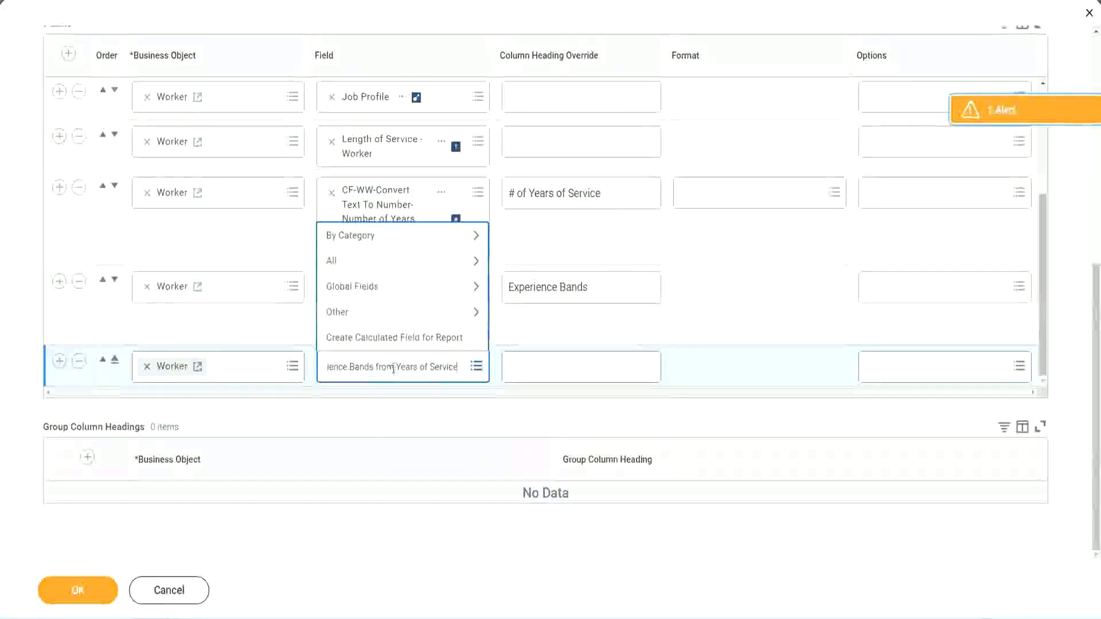
{"action": "key", "text": "ctrl+a"}
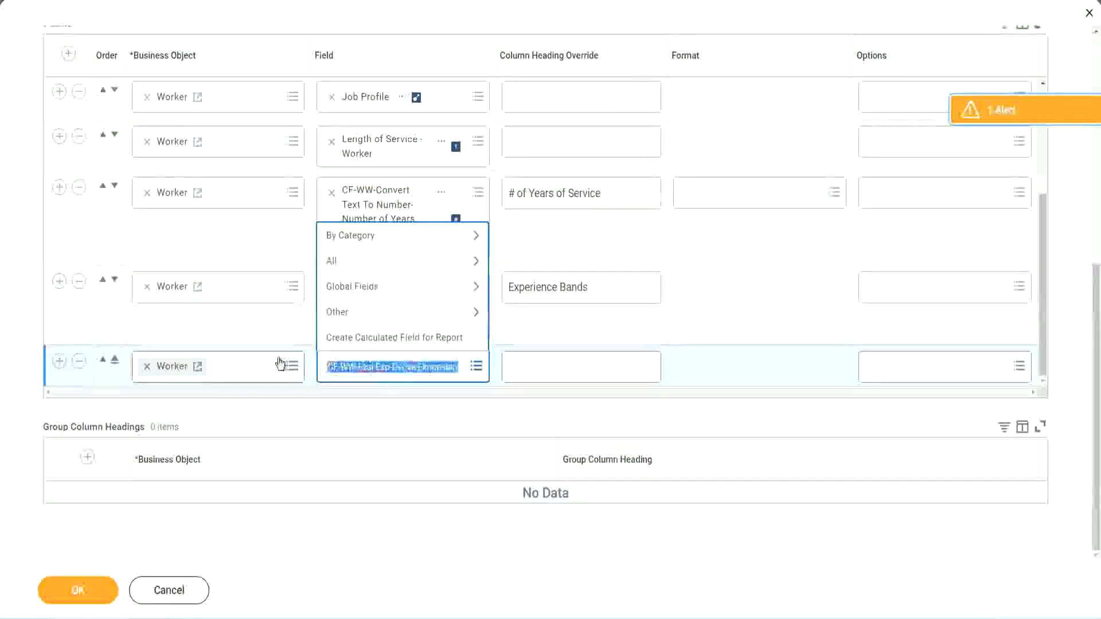
{"action": "left_click", "coordinate": [389, 366]}
{"action": "type", "text": "Ban"}
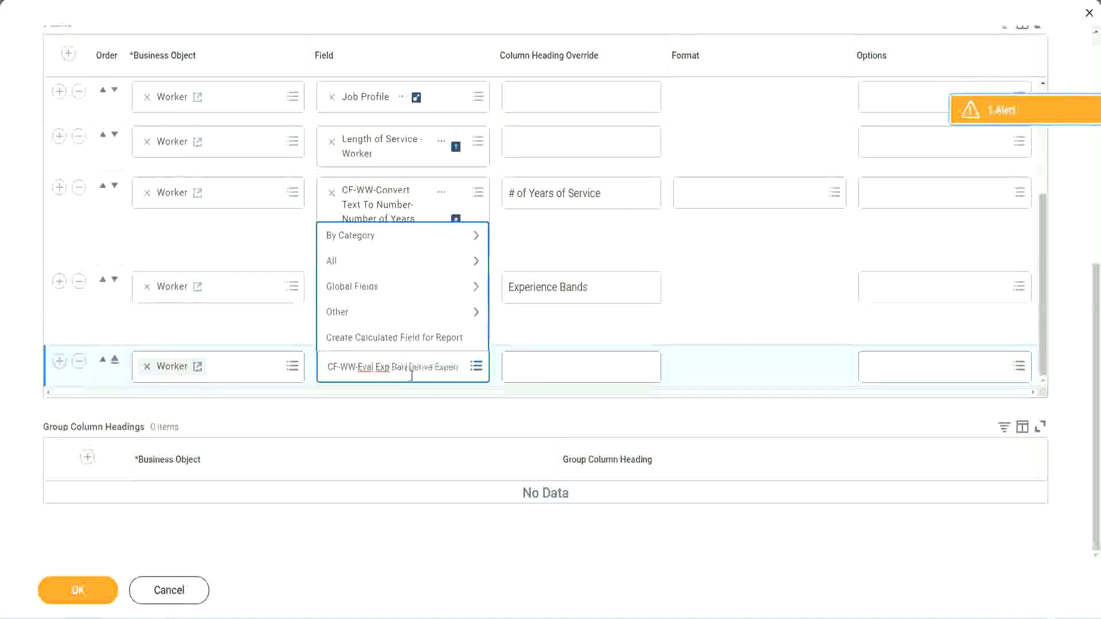
{"action": "type", "text": "d"}
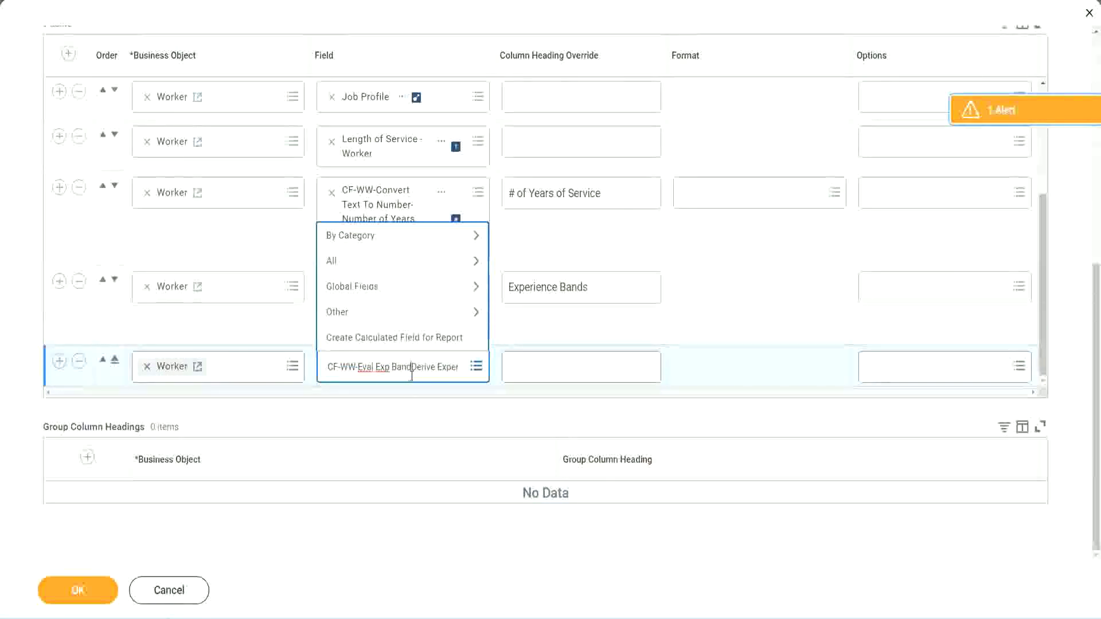
{"action": "key", "text": "Delete"}
{"action": "key", "text": "Delete"}
{"action": "key", "text": "Delete"}
{"action": "key", "text": "Delete"}
{"action": "key", "text": "Delete"}
{"action": "key", "text": "Delete"}
{"action": "key", "text": "Delete"}
{"action": "key", "text": "Delete"}
{"action": "key", "text": "Delete"}
{"action": "key", "text": "Delete"}
{"action": "key", "text": "Delete"}
{"action": "key", "text": "Delete"}
{"action": "key", "text": "Delete"}
{"action": "key", "text": "Delete"}
{"action": "key", "text": "Delete"}
{"action": "key", "text": "Delete"}
{"action": "key", "text": "Delete"}
{"action": "key", "text": "Delete"}
{"action": "key", "text": "Delete"}
{"action": "key", "text": "Delete"}
{"action": "key", "text": "Return"}
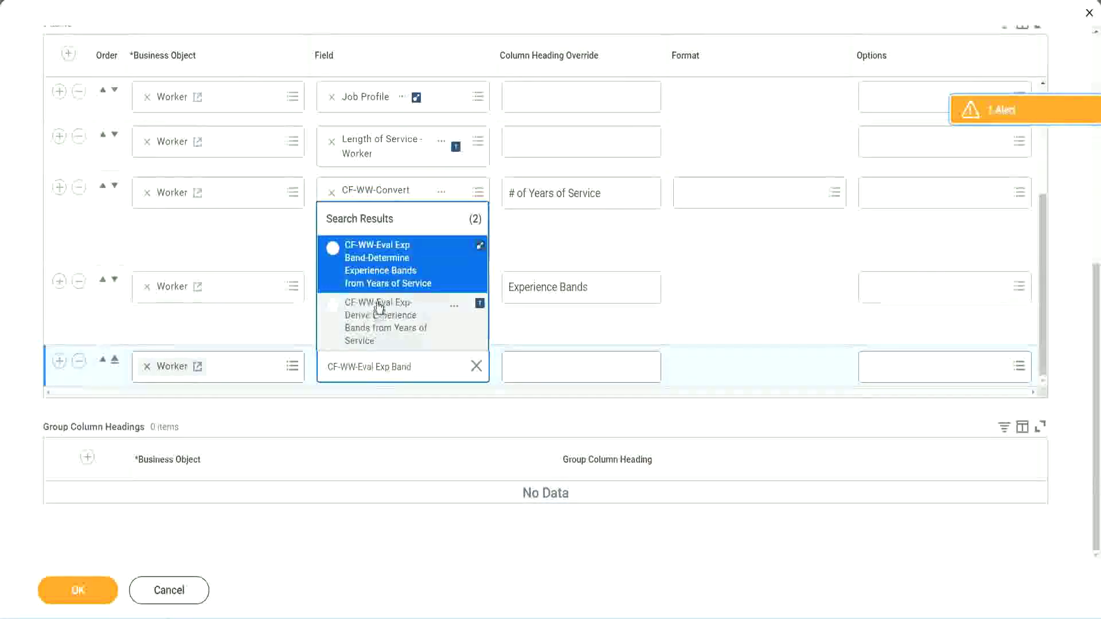
- Set the new column to CF-WW-Eval Exp Band-Determine Experience Bands, headed 'Experience Bands (Eval Exp Bands)', and confirm
{"action": "left_click", "coordinate": [402, 272]}
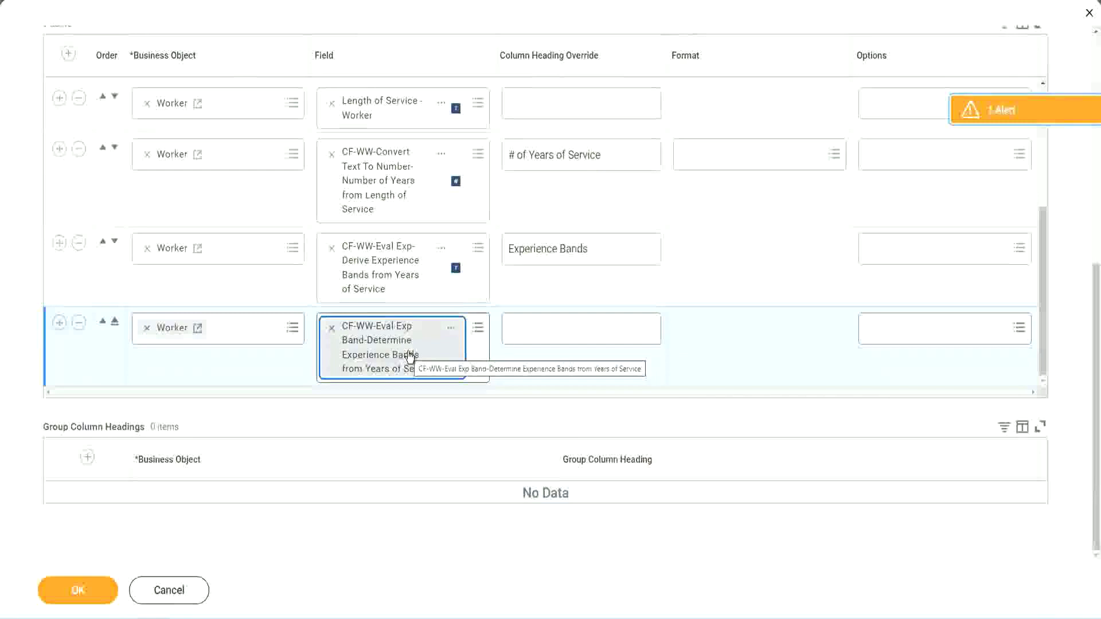
{"action": "triple_click", "coordinate": [605, 248]}
{"action": "key", "text": "ctrl+c"}
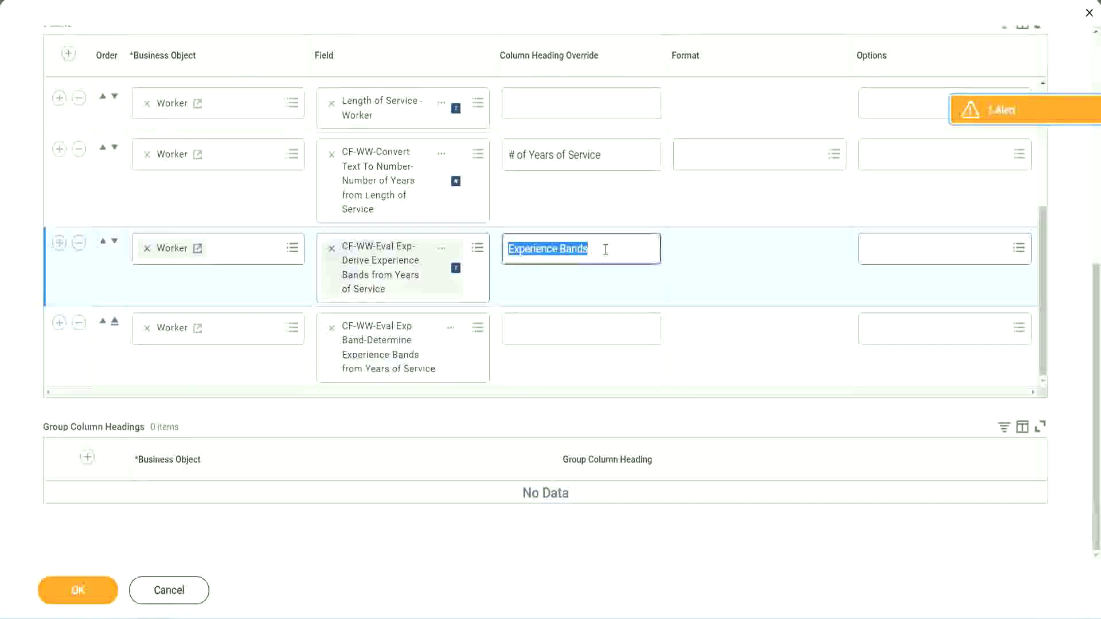
{"action": "left_click", "coordinate": [535, 327]}
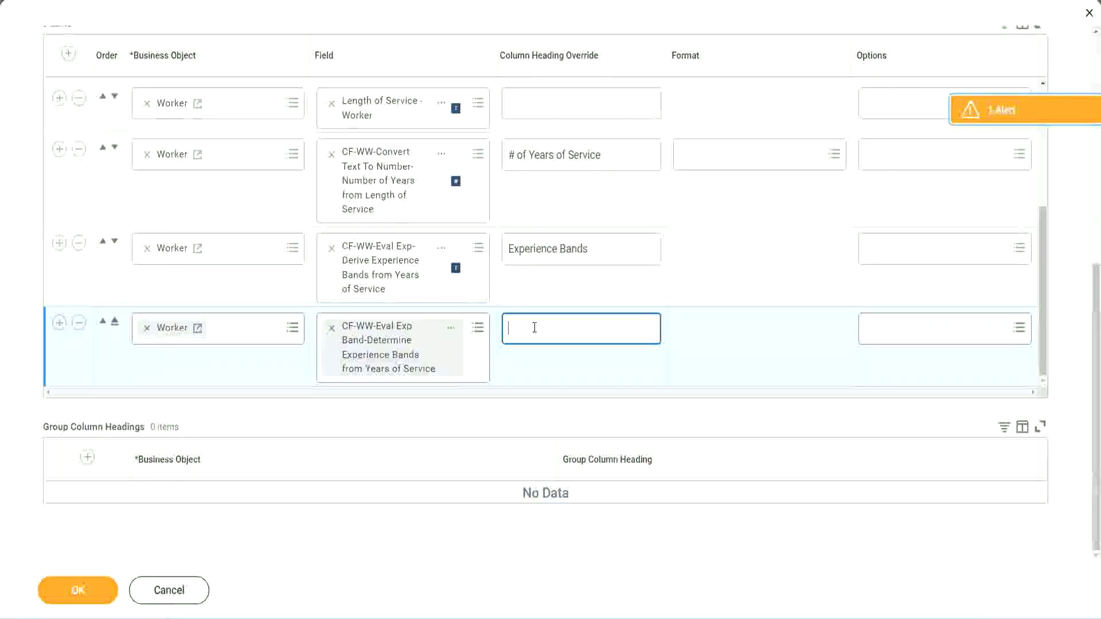
{"action": "key", "text": "ctrl+v"}
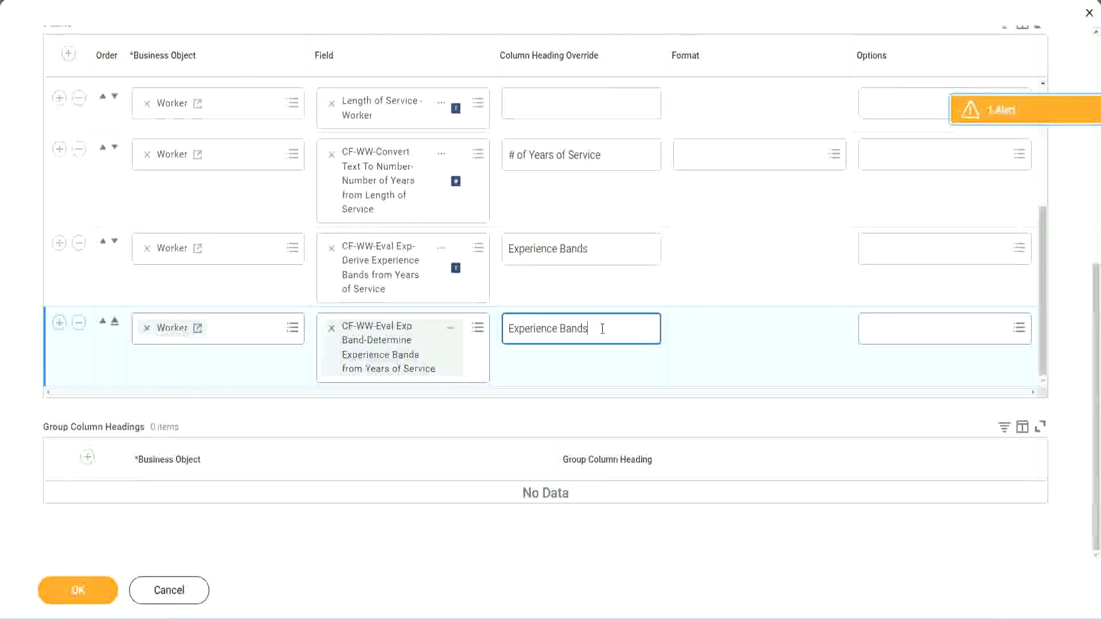
{"action": "type", "text": "("}
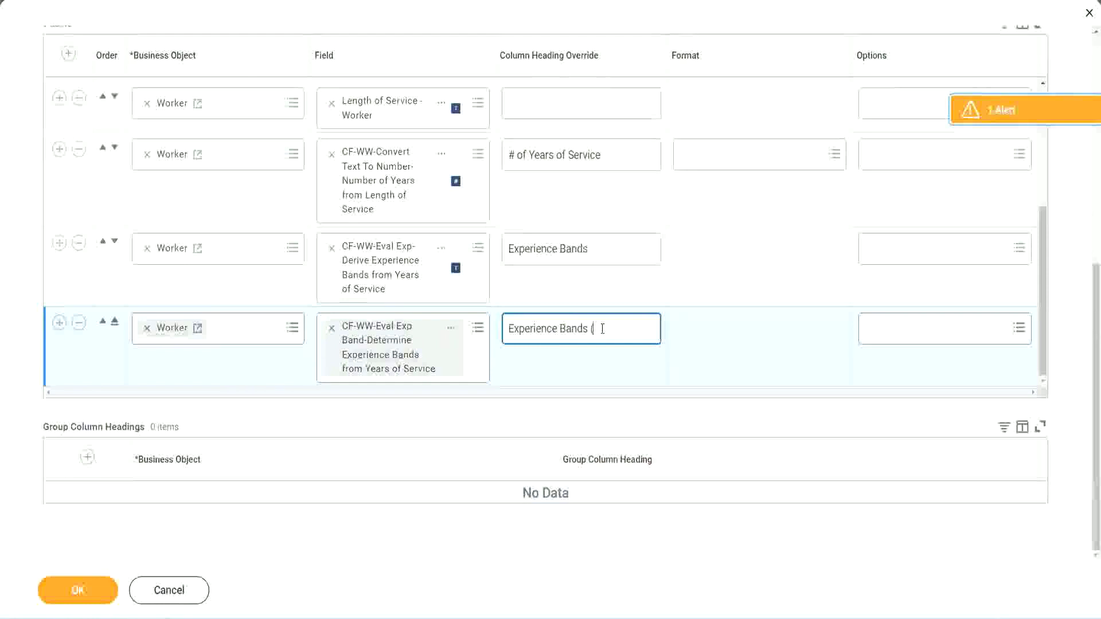
{"action": "type", "text": "Eval "}
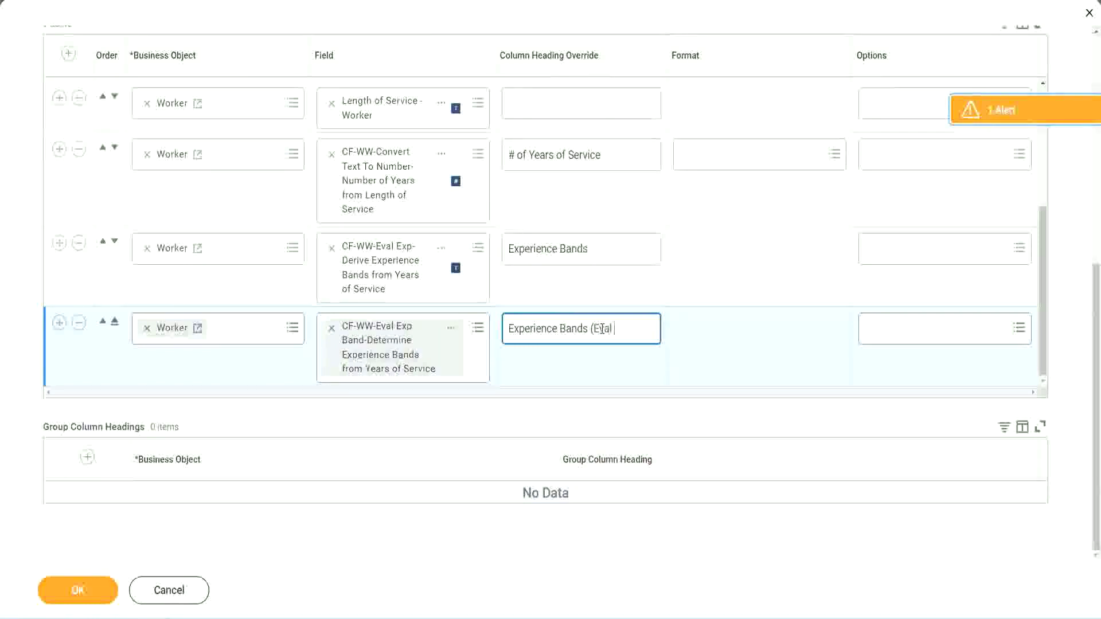
{"action": "type", "text": "Exp Bands)"}
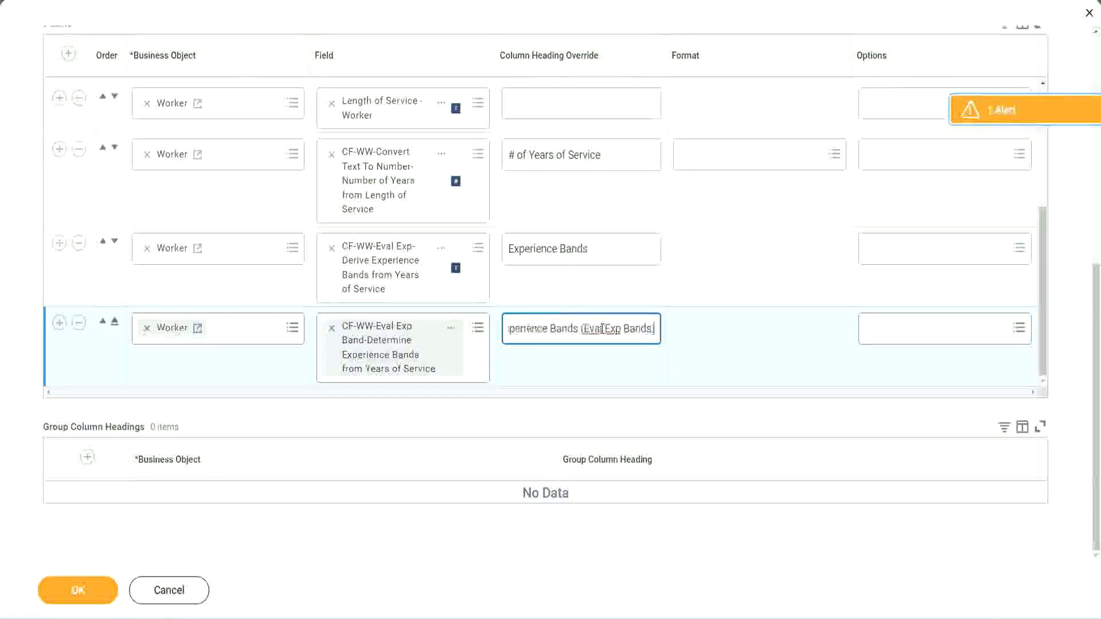
{"action": "double_click", "coordinate": [615, 328]}
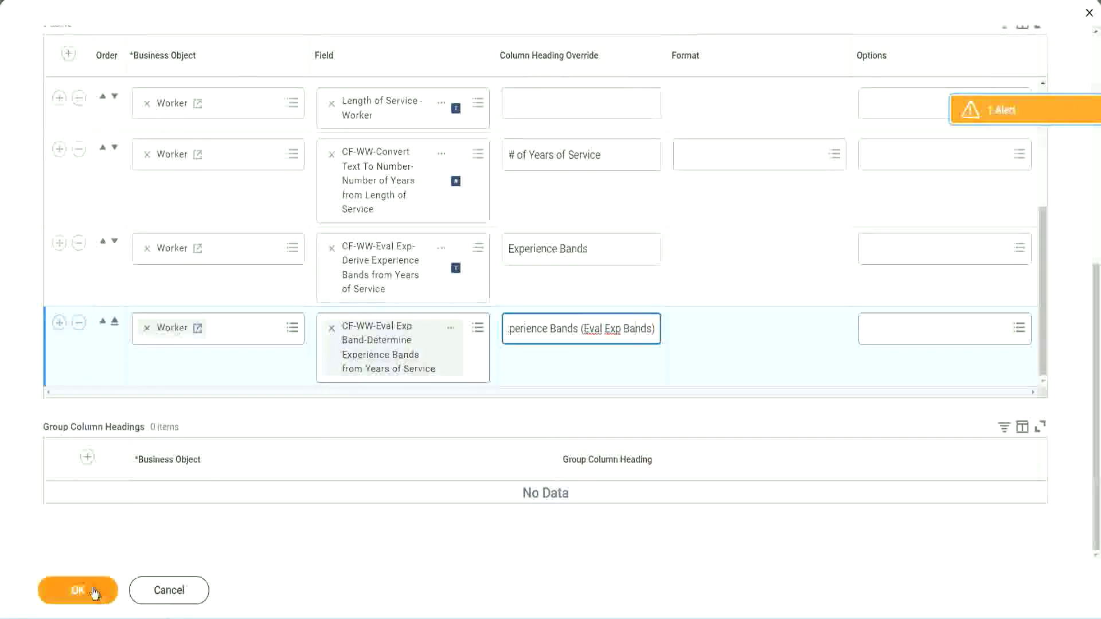
{"action": "left_click", "coordinate": [83, 594]}
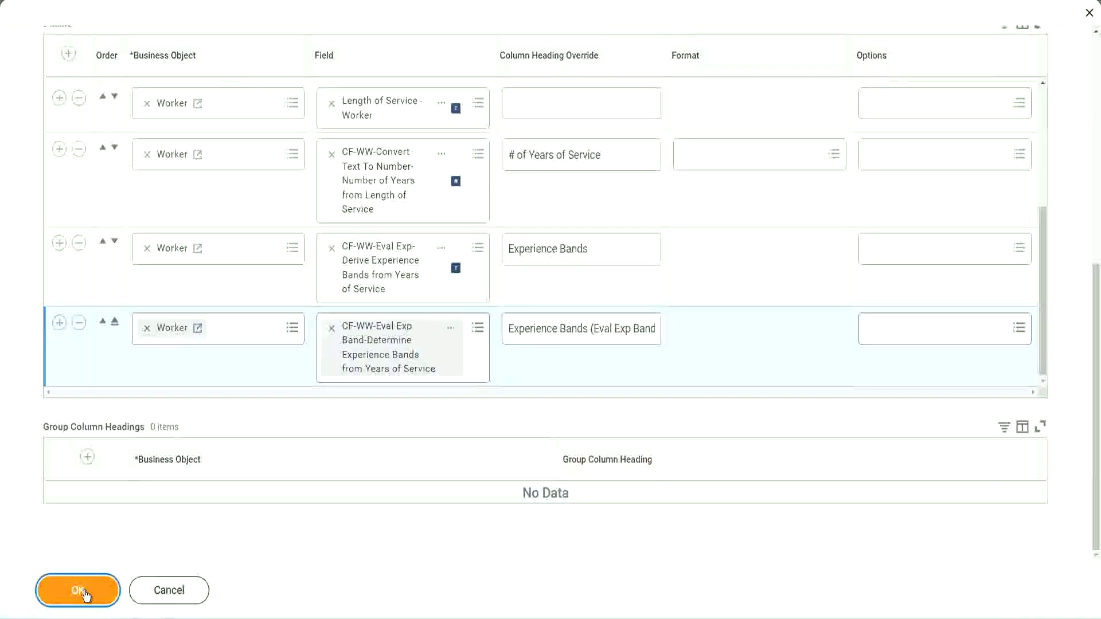